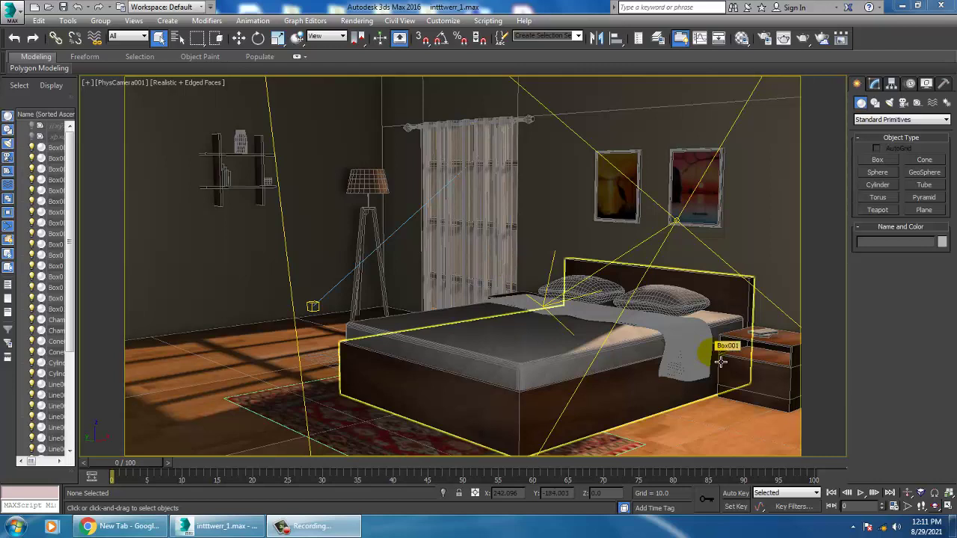
# Step: Inspect the placement of the V-Ray sun and the V-Ray lights around the bedroom in the perspective view
pyautogui.click(566, 194)
pyautogui.press('p')
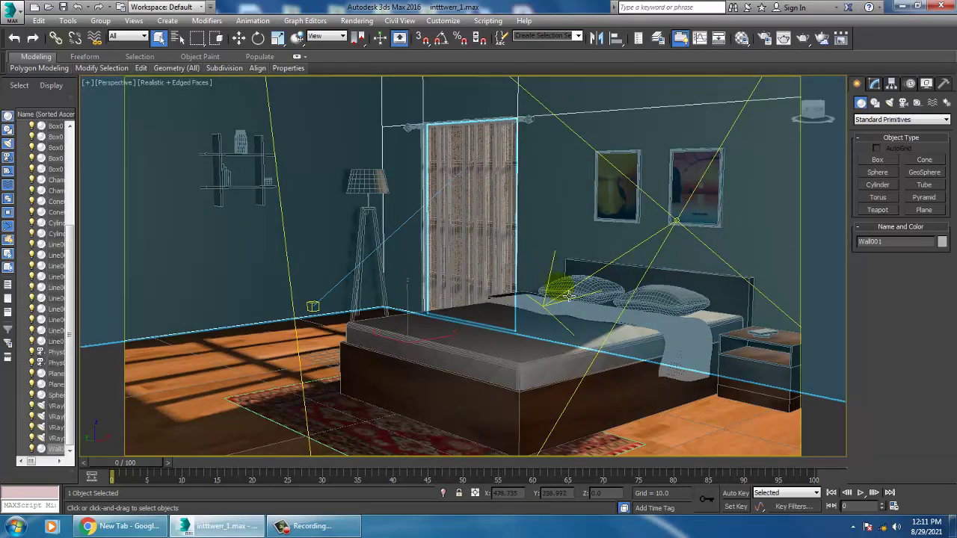
pyautogui.press('z')
pyautogui.keyDown('alt'); pyautogui.moveTo(542, 278); pyautogui.dragTo(573, 280, button='middle'); pyautogui.keyUp('alt')
pyautogui.scroll(8, 574, 280)
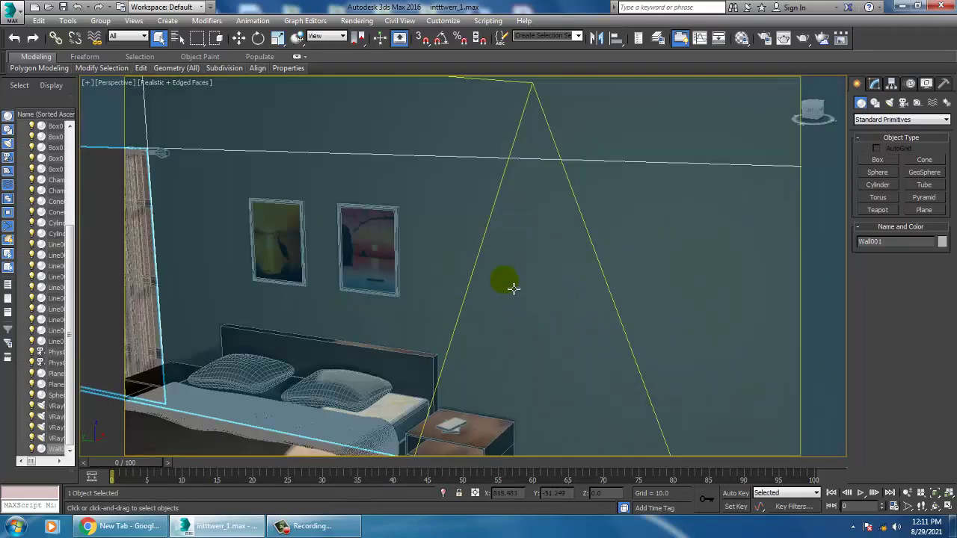
pyautogui.scroll(-4, 604, 256)
pyautogui.scroll(-10, 605, 274)
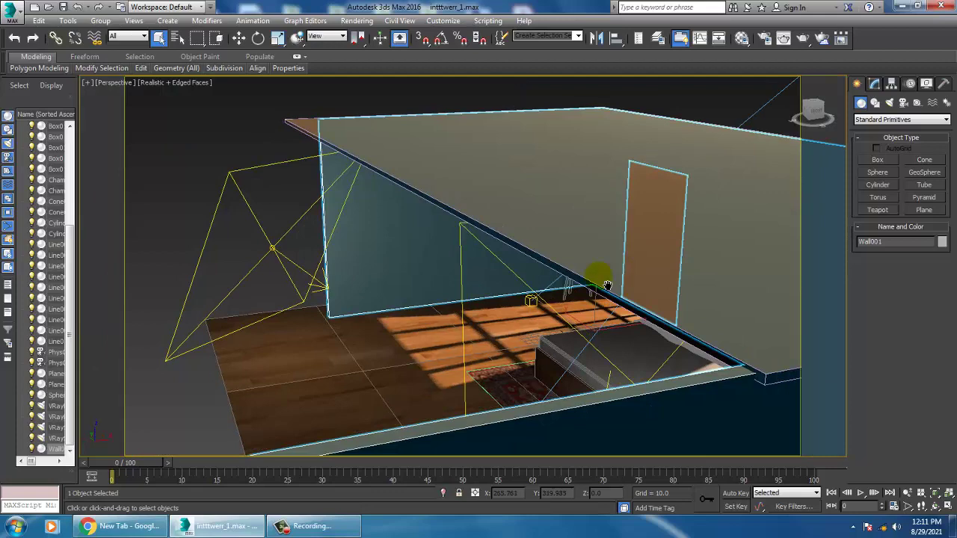
pyautogui.click(615, 132)
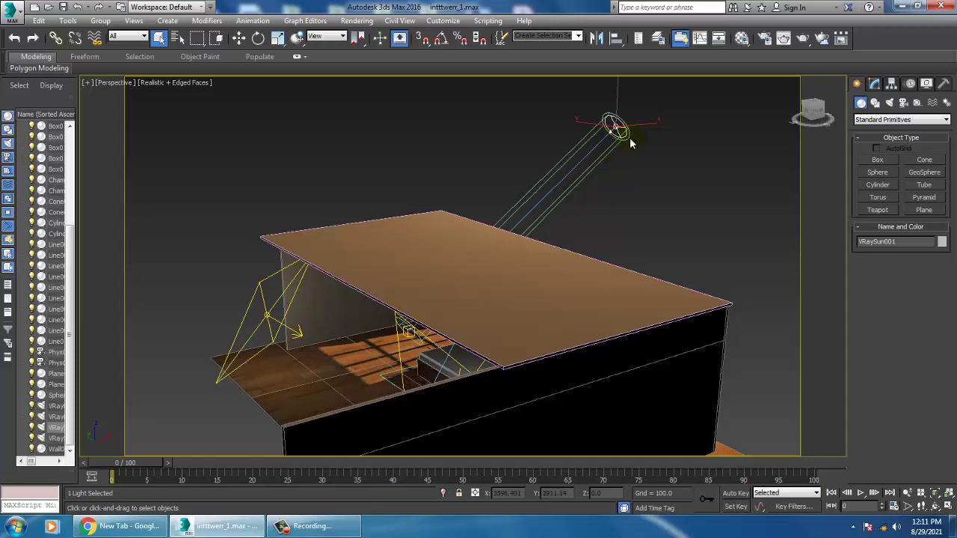
pyautogui.press('w')
pyautogui.keyDown('alt'); pyautogui.moveTo(662, 175); pyautogui.dragTo(648, 308, button='middle'); pyautogui.keyUp('alt')
pyautogui.click(644, 310)
pyautogui.keyDown('alt'); pyautogui.moveTo(559, 342); pyautogui.dragTo(523, 333, button='middle'); pyautogui.keyUp('alt')
pyautogui.click(367, 302)
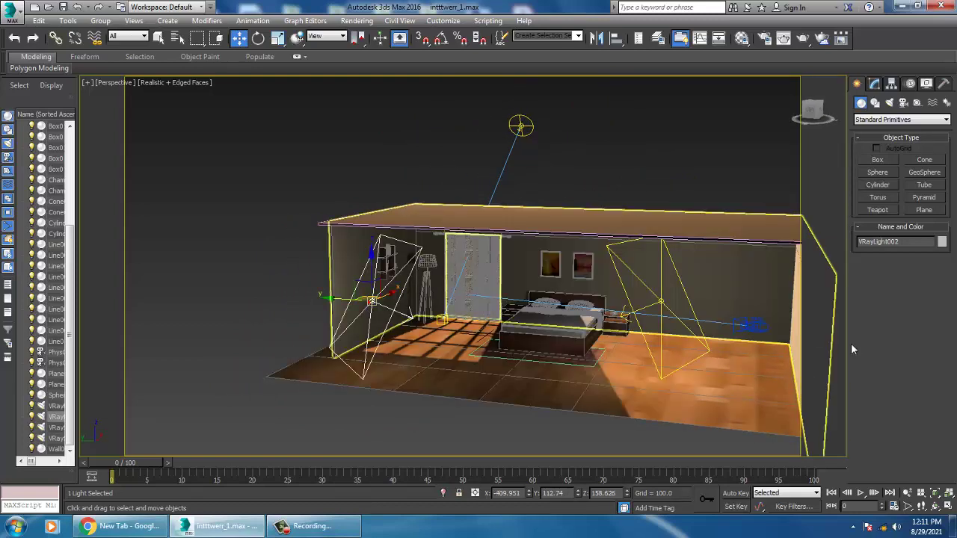
pyautogui.scroll(6, 504, 359)
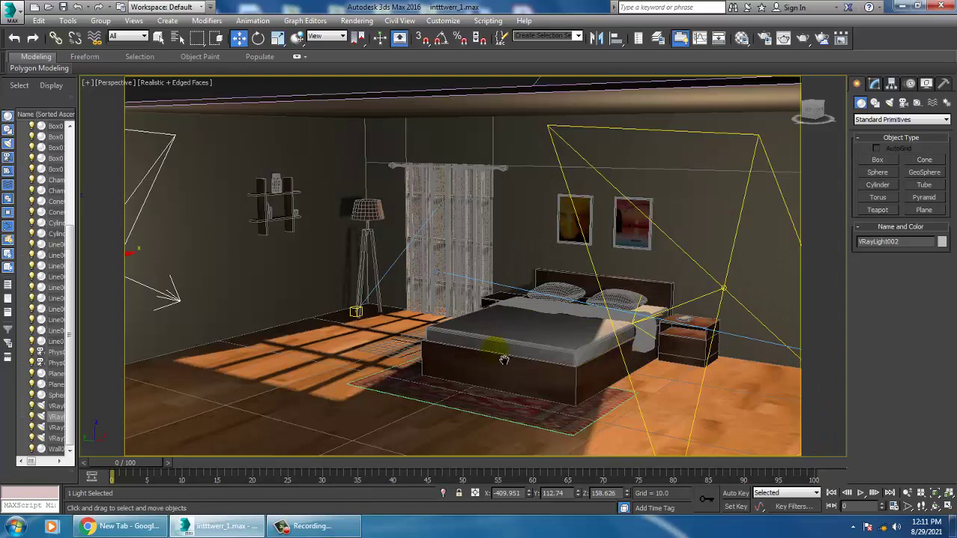
pyautogui.moveTo(504, 359)
pyautogui.keyDown('alt'); pyautogui.mouseDown(button='middle')
pyautogui.moveTo(550, 340)
pyautogui.moveTo(538, 327)
pyautogui.moveTo(603, 318)
pyautogui.moveTo(549, 322)
pyautogui.mouseUp(button='middle'); pyautogui.keyUp('alt')
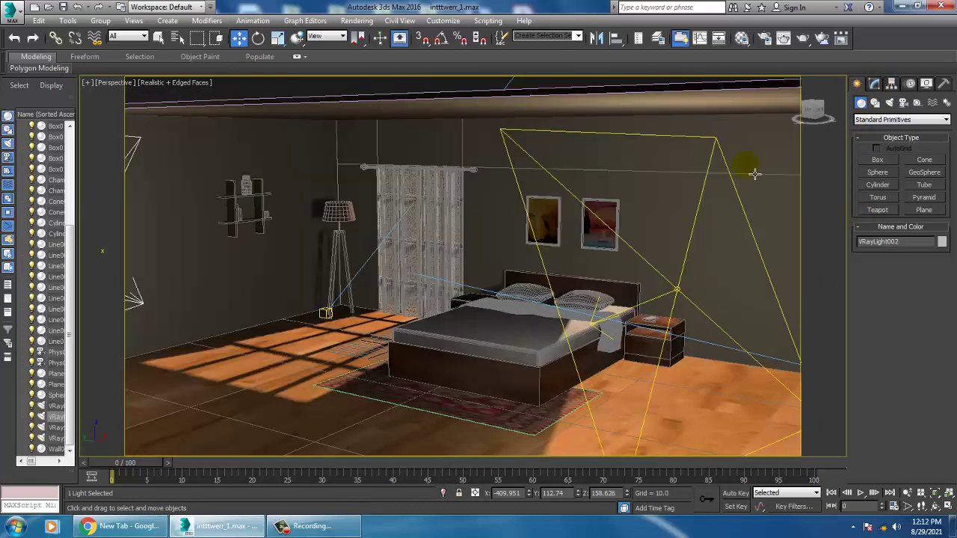
# Step: Test-render the bedroom from the physical camera, stop the render early and close the frame buffer
pyautogui.press('c')
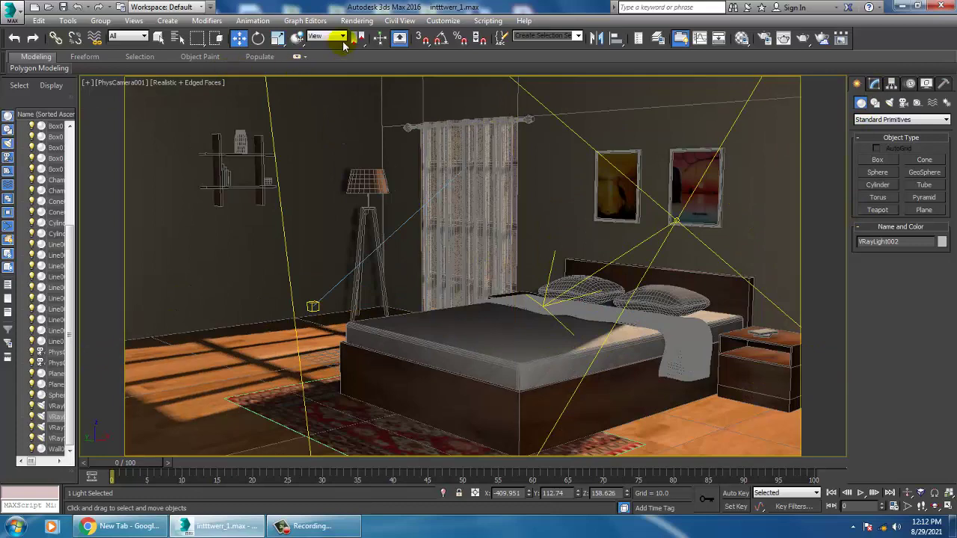
pyautogui.click(357, 20)
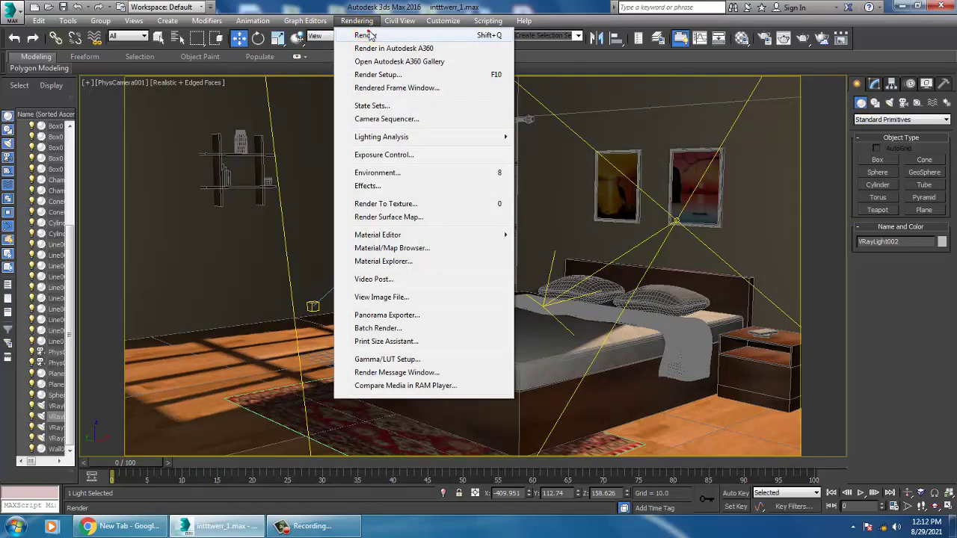
pyautogui.click(366, 36)
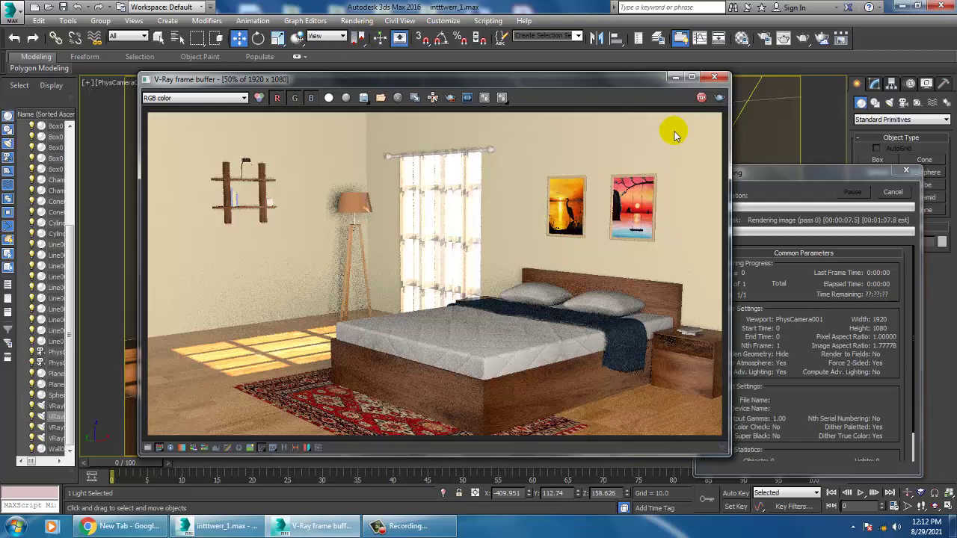
pyautogui.click(692, 97)
pyautogui.click(713, 77)
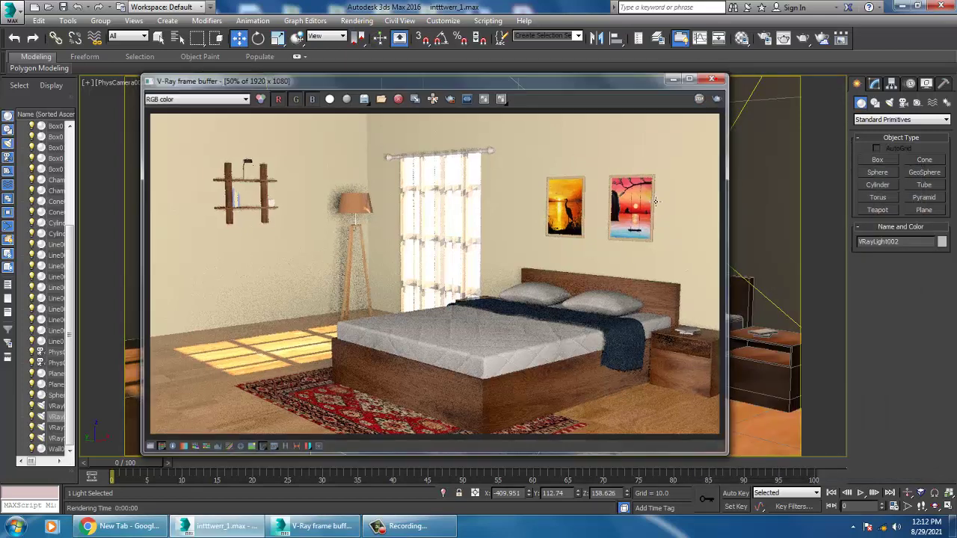
# Step: Select the V-Ray sun above the room and set its intensity multiplier to 0.08
pyautogui.click(591, 186)
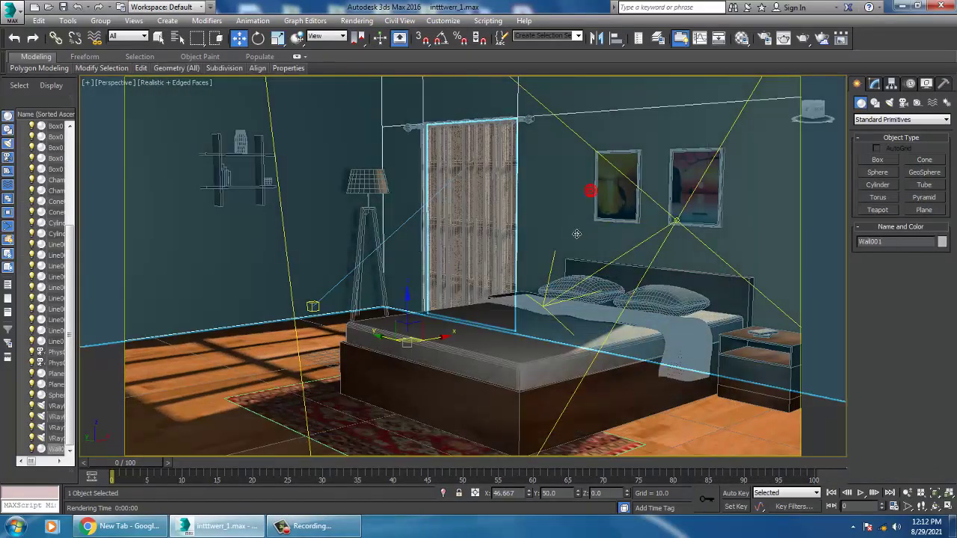
pyautogui.press('p')
pyautogui.scroll(-10, 569, 250)
pyautogui.scroll(5, 570, 251)
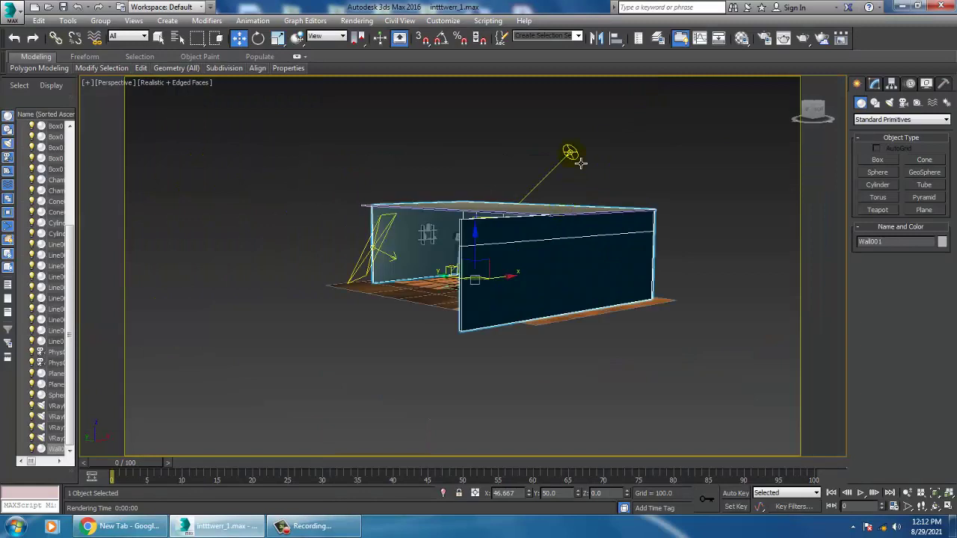
pyautogui.click(571, 154)
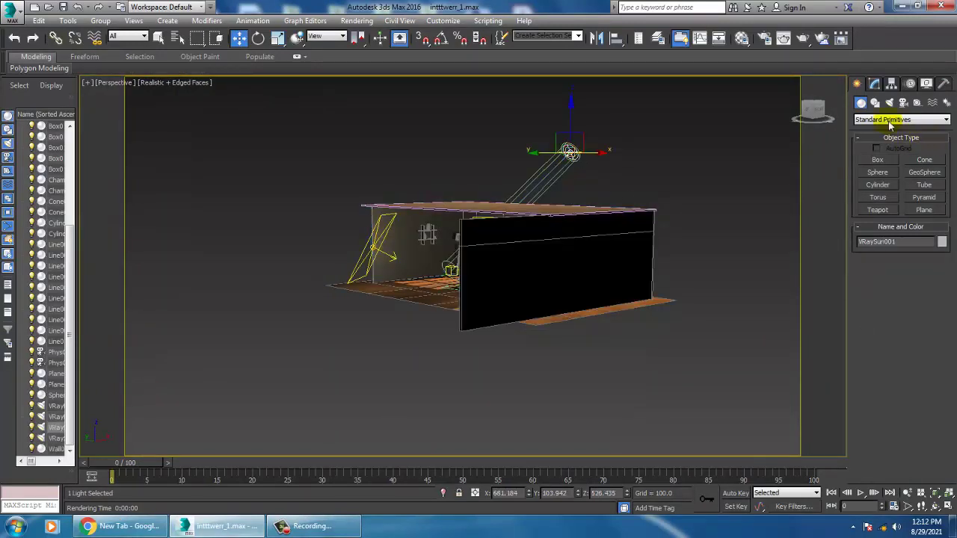
pyautogui.click(873, 84)
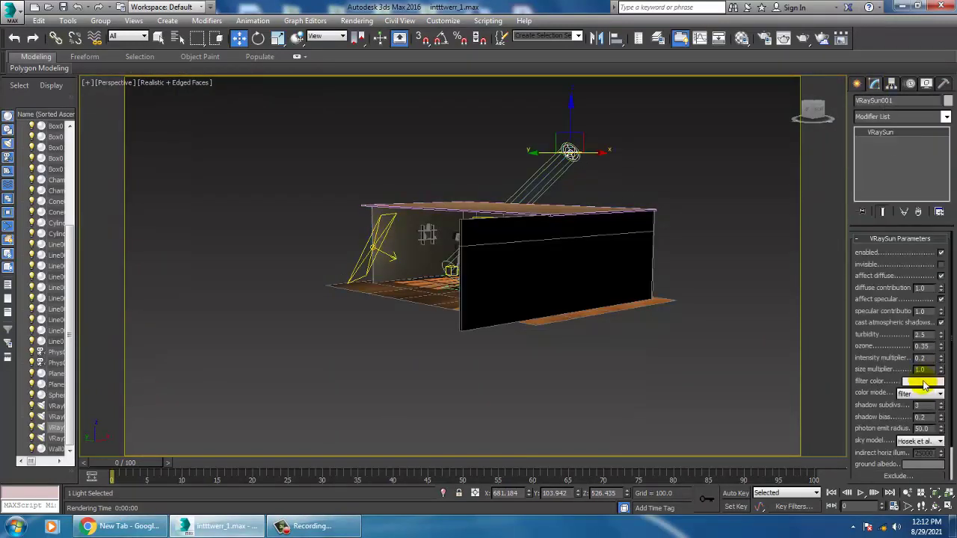
pyautogui.doubleClick(922, 358)
pyautogui.write('0.1')
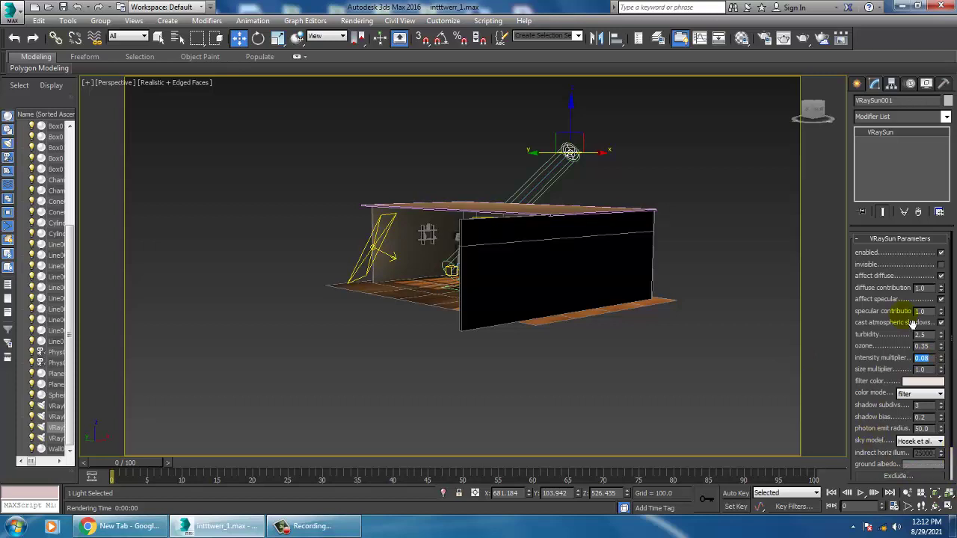
pyautogui.moveTo(880, 408); pyautogui.dragTo(879, 319)
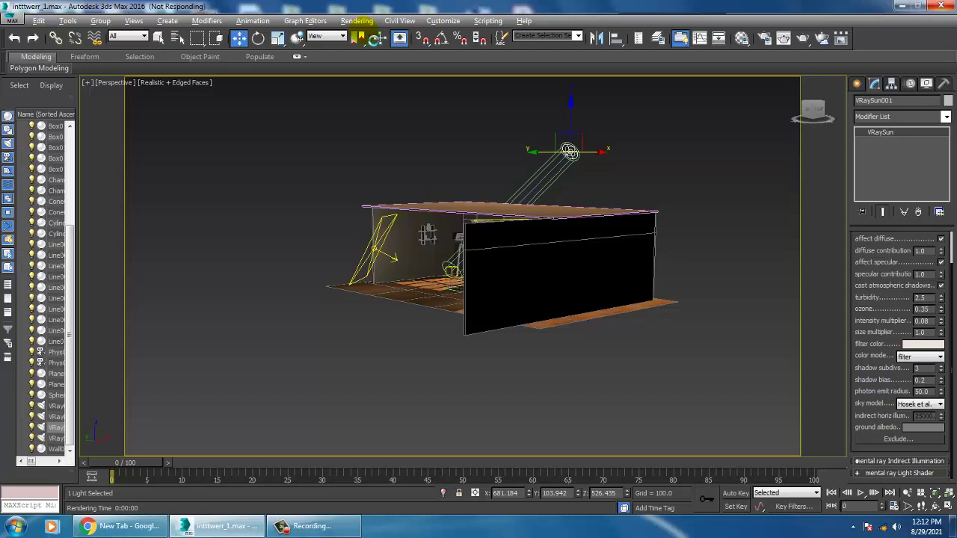
# Step: Open the V-Ray render settings and expand the frame buffer and the full set of global switches
pyautogui.moveTo(643, 200); pyautogui.dragTo(669, 249, button='middle')
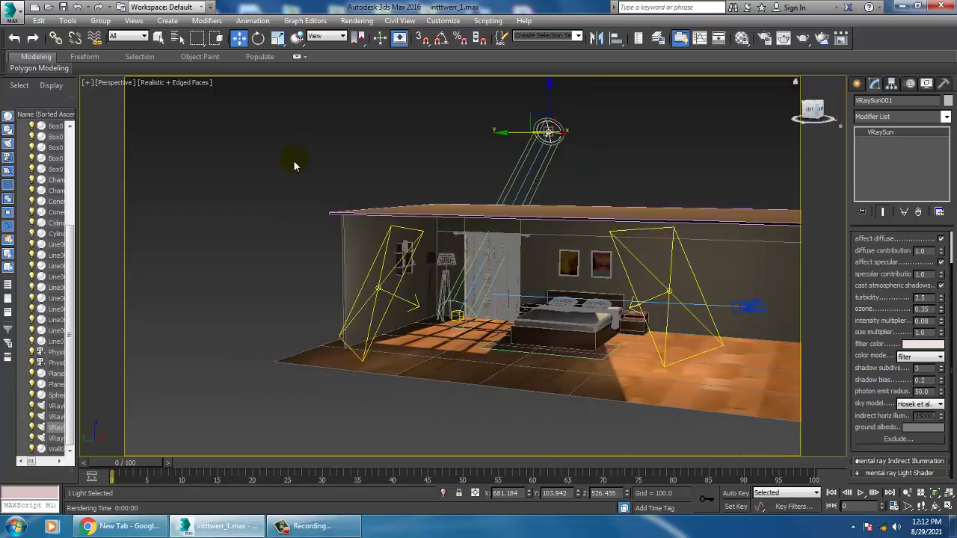
pyautogui.click(359, 22)
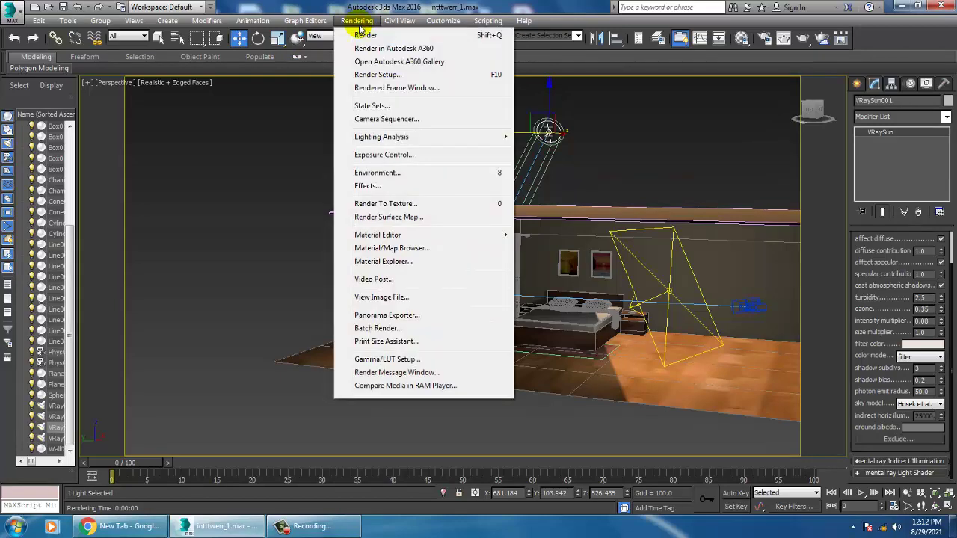
pyautogui.click(397, 75)
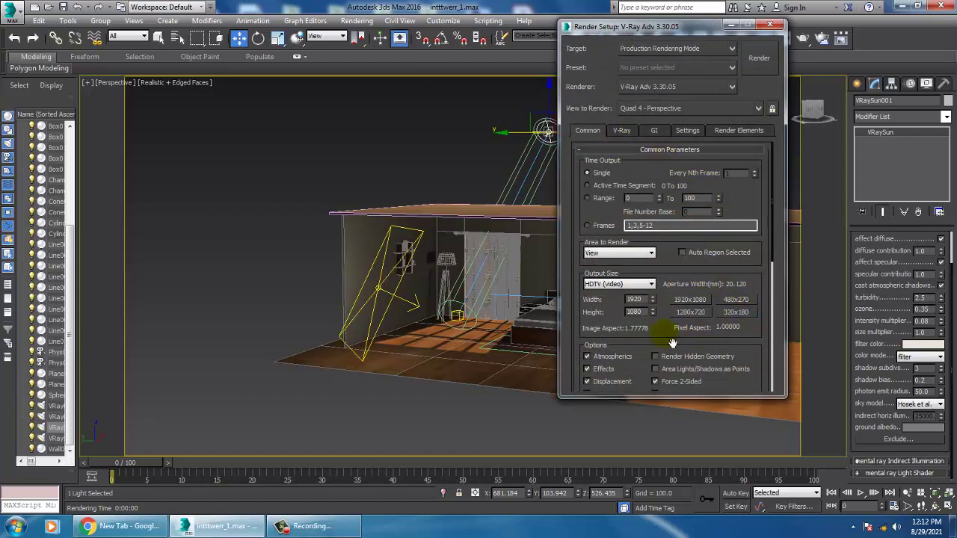
pyautogui.scroll(-6, 665, 333)
pyautogui.scroll(6, 678, 283)
pyautogui.click(626, 130)
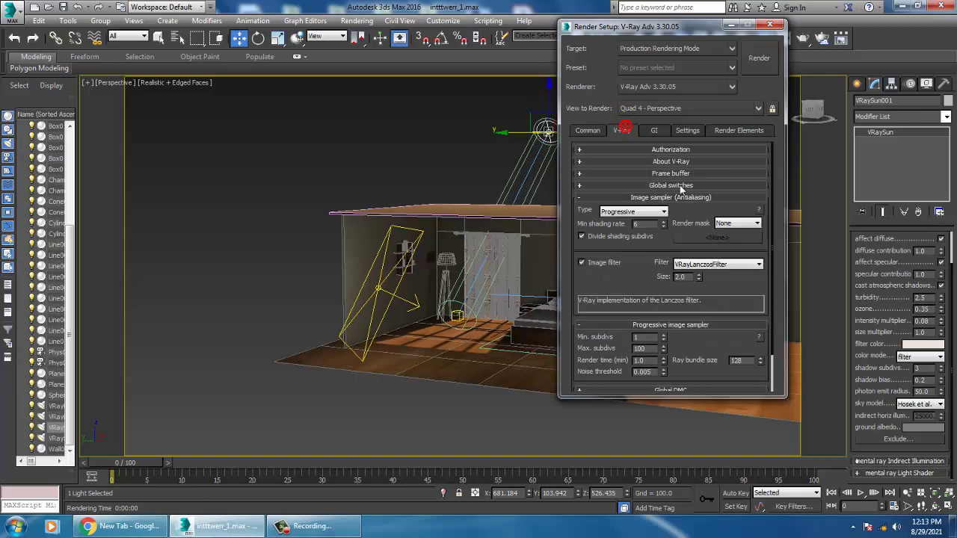
pyautogui.click(671, 173)
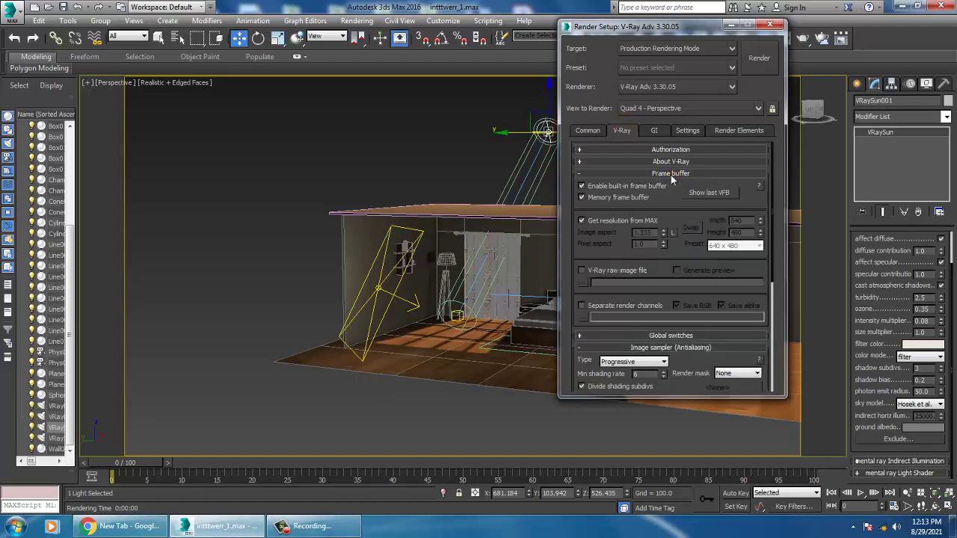
pyautogui.scroll(-2, 680, 307)
pyautogui.click(671, 288)
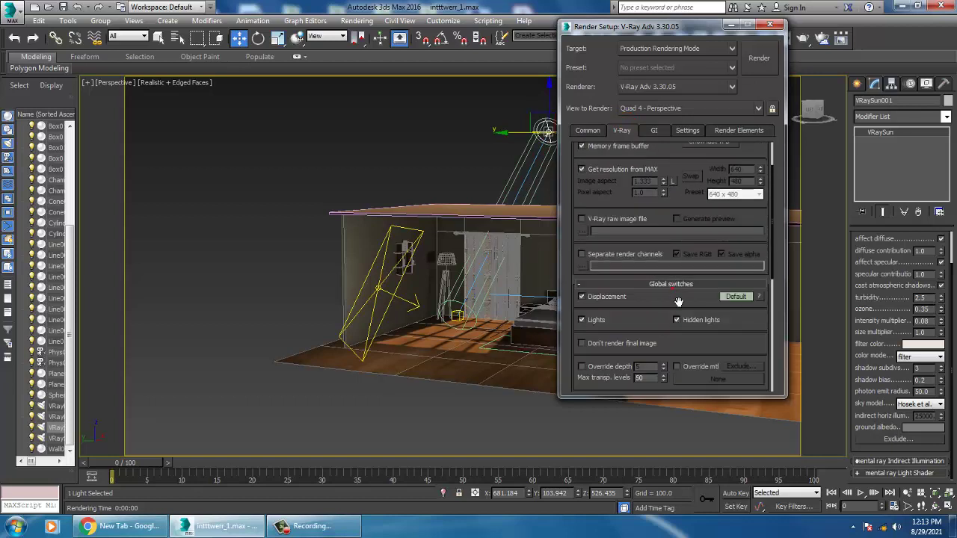
pyautogui.moveTo(680, 304); pyautogui.dragTo(667, 129)
# Step: Set the image sampler type to Adaptive subdivision and the image filter to Mitchell-Netravali
pyautogui.click(647, 317)
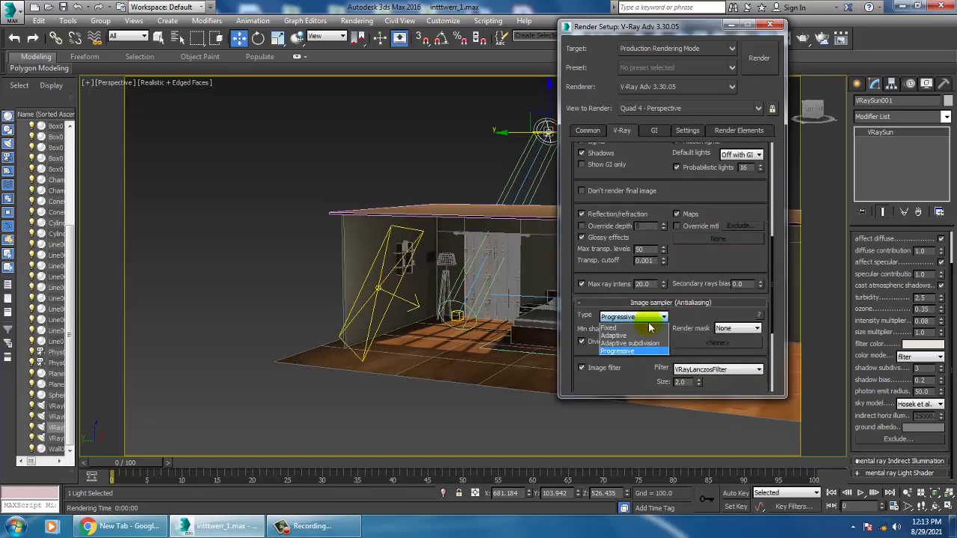
pyautogui.click(653, 343)
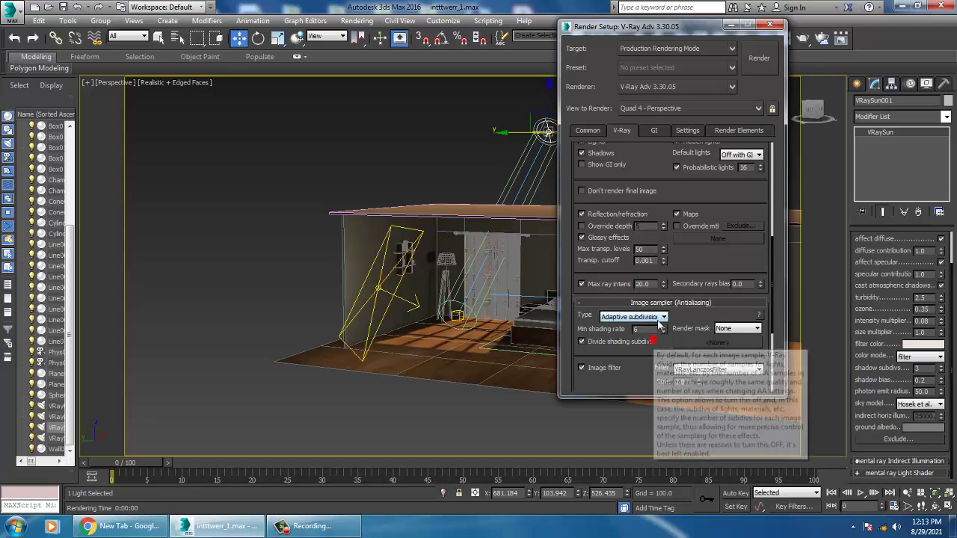
pyautogui.moveTo(658, 323)
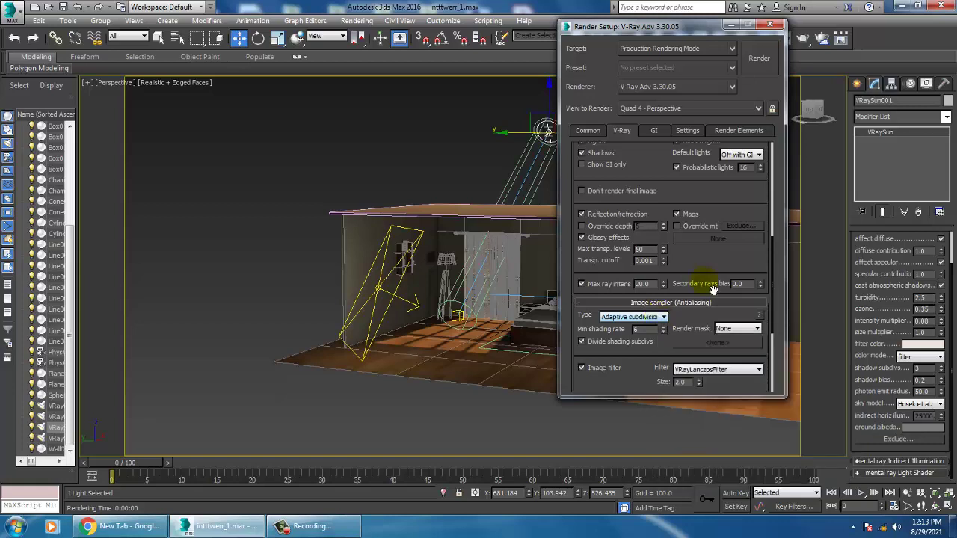
pyautogui.moveTo(748, 259); pyautogui.dragTo(745, 188)
pyautogui.click(745, 188)
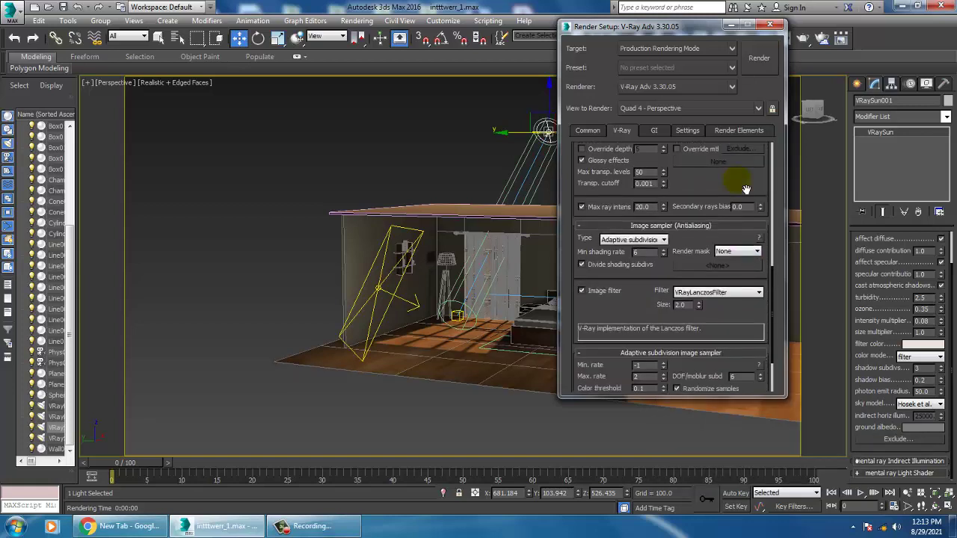
pyautogui.click(727, 293)
pyautogui.click(716, 390)
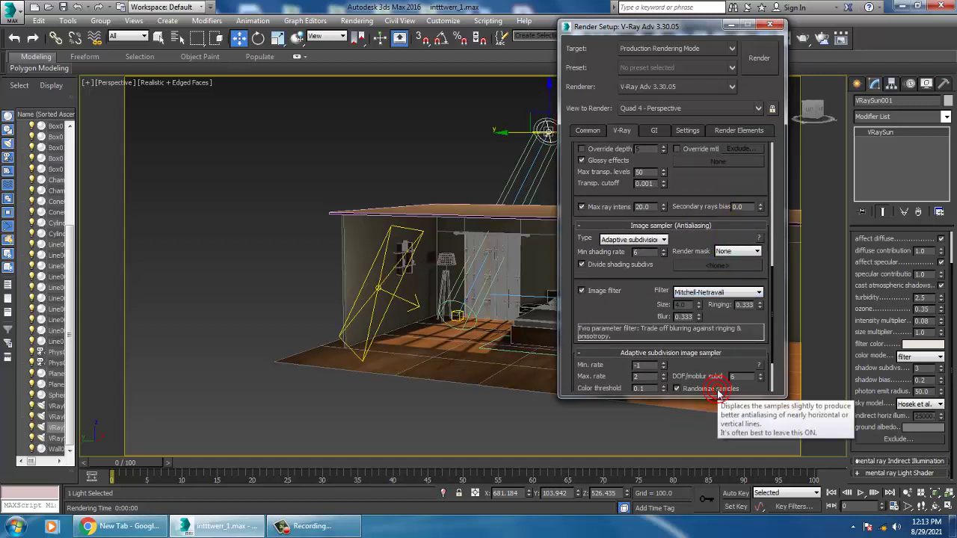
# Step: Try the Catmull-Rom image filter, and switch back to Mitchell-Netravali
pyautogui.click(700, 293)
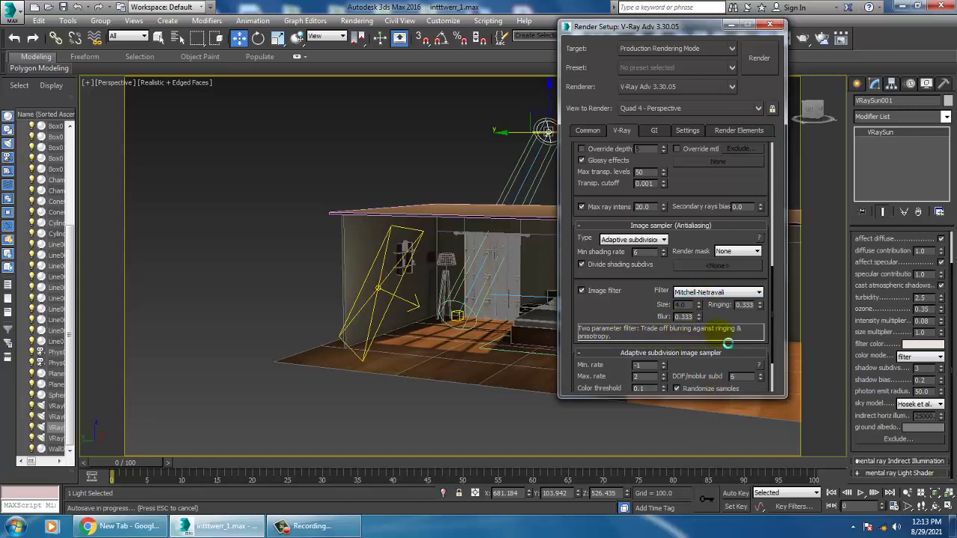
pyautogui.click(697, 293)
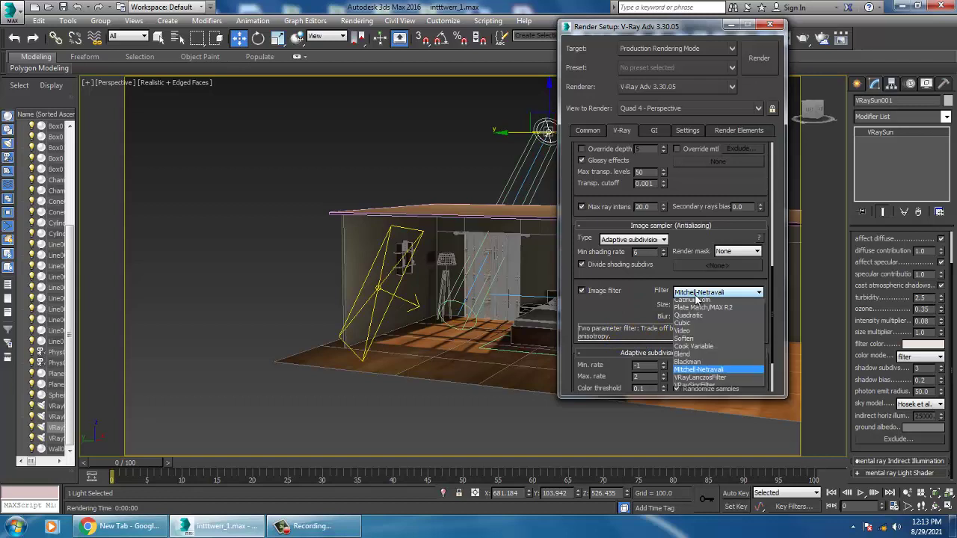
pyautogui.click(706, 318)
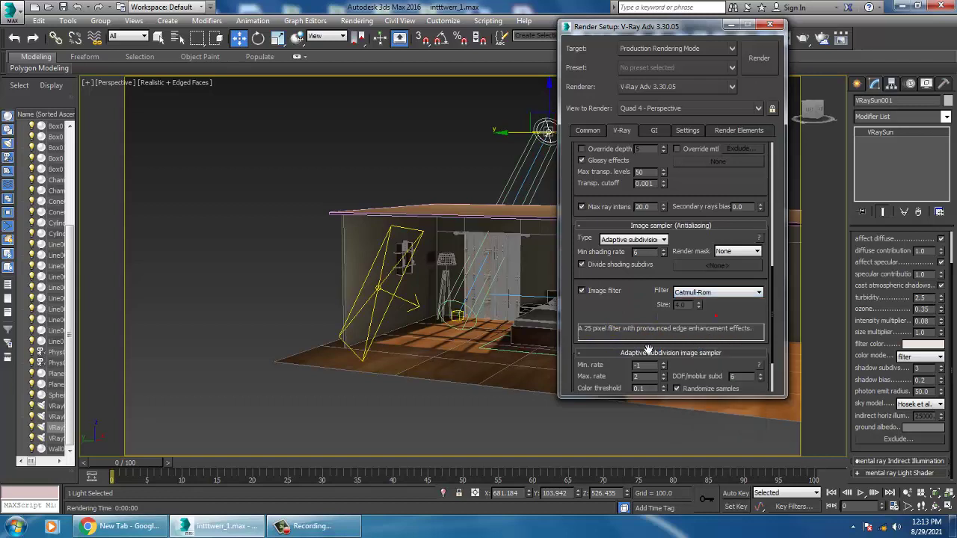
pyautogui.click(710, 293)
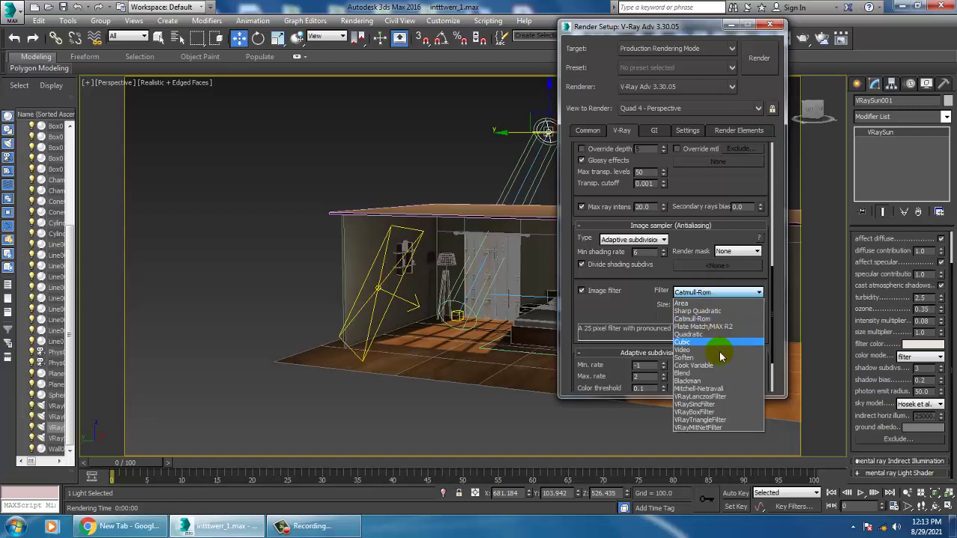
pyautogui.click(706, 389)
# Step: Set the adaptive subdivision sampler's minimum rate to 2 and maximum rate to 4
pyautogui.scroll(-3, 616, 225)
pyautogui.click(645, 296)
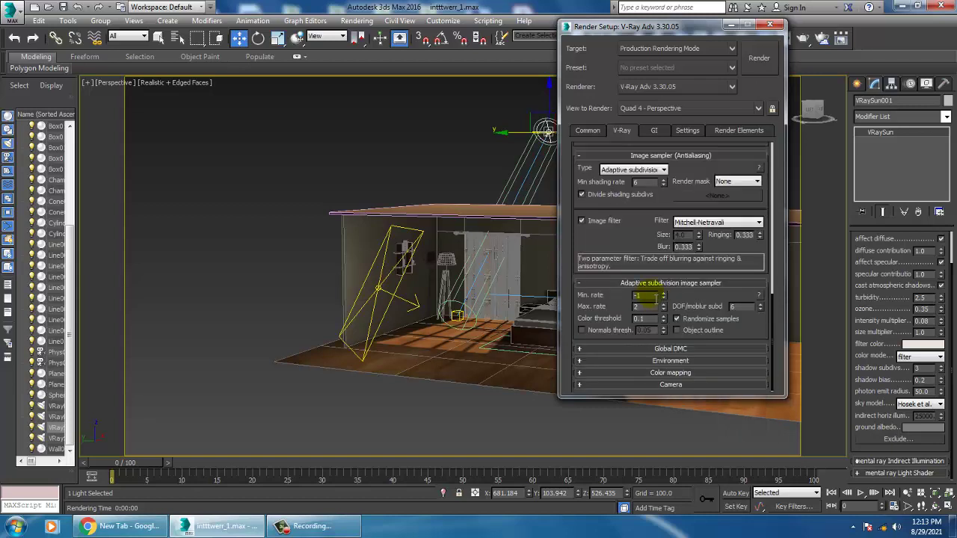
pyautogui.write('2')
pyautogui.press('Tab')
# Step: Show the advanced Global DMC settings and set the noise threshold to 0.001
pyautogui.click(677, 348)
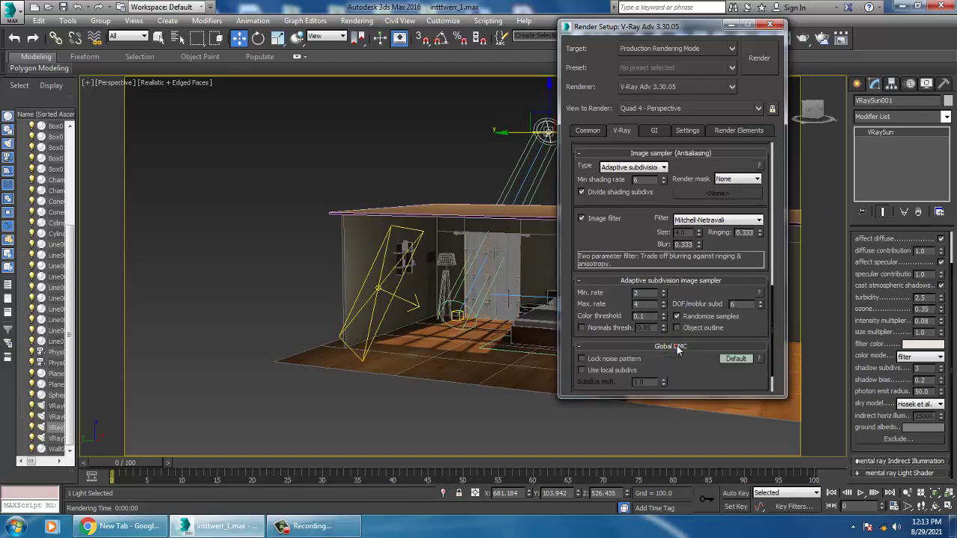
pyautogui.click(735, 359)
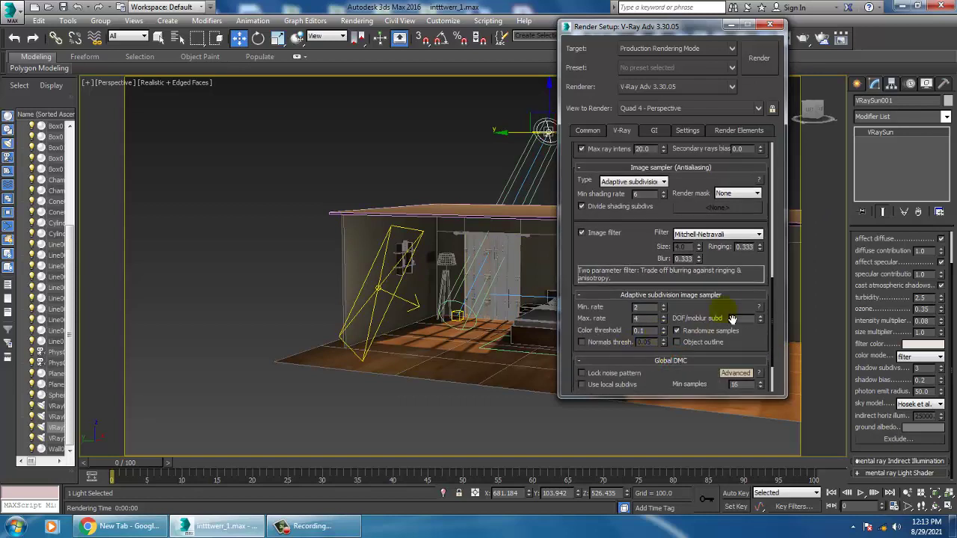
pyautogui.moveTo(630, 266); pyautogui.dragTo(626, 224)
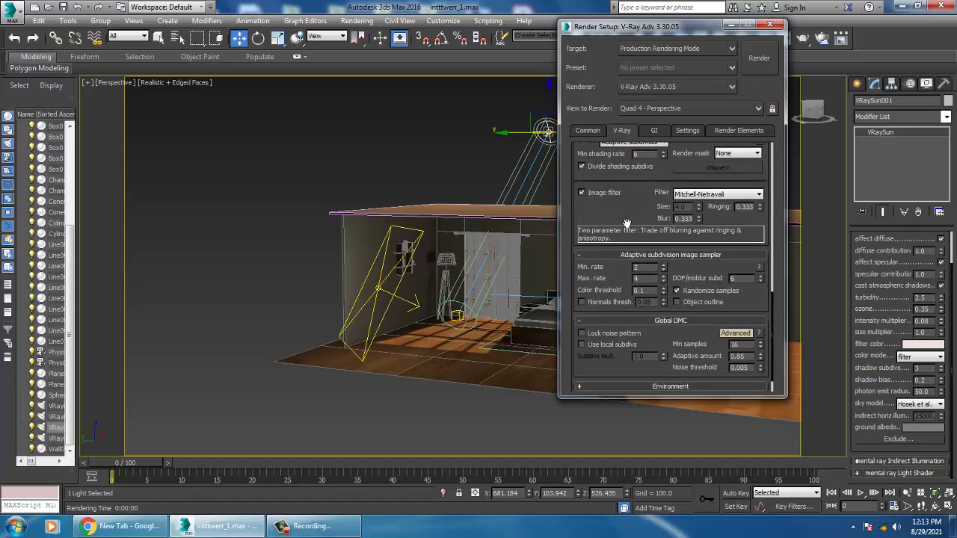
pyautogui.doubleClick(738, 367)
pyautogui.write('0.001')
pyautogui.press('Return')
# Step: Expand the V-Ray environment settings and enable the GI environment
pyautogui.moveTo(612, 222); pyautogui.dragTo(628, 123)
pyautogui.click(671, 361)
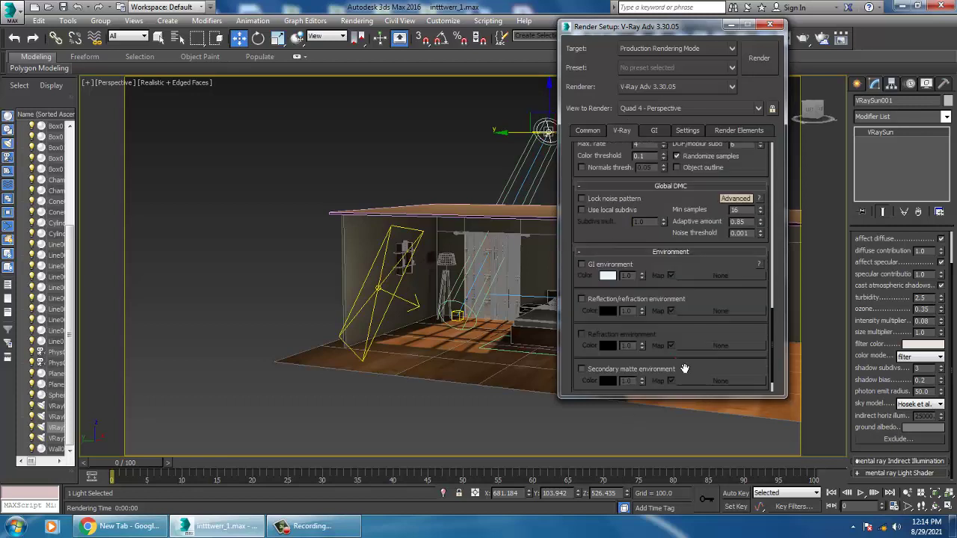
pyautogui.click(600, 267)
pyautogui.scroll(-2, 657, 276)
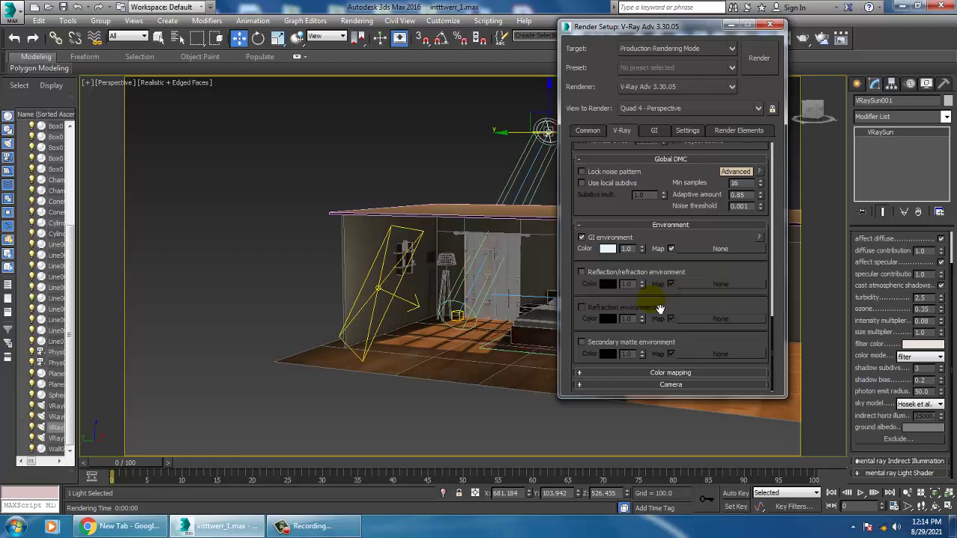
# Step: Expand the color mapping settings and set the color mapping type to Exponential
pyautogui.click(671, 374)
pyautogui.click(619, 363)
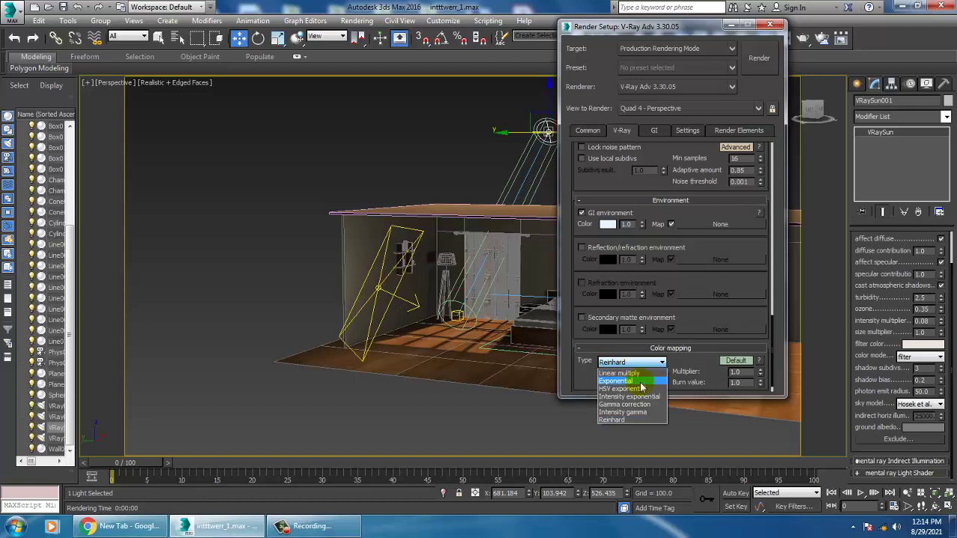
pyautogui.click(632, 381)
pyautogui.scroll(1, 732, 366)
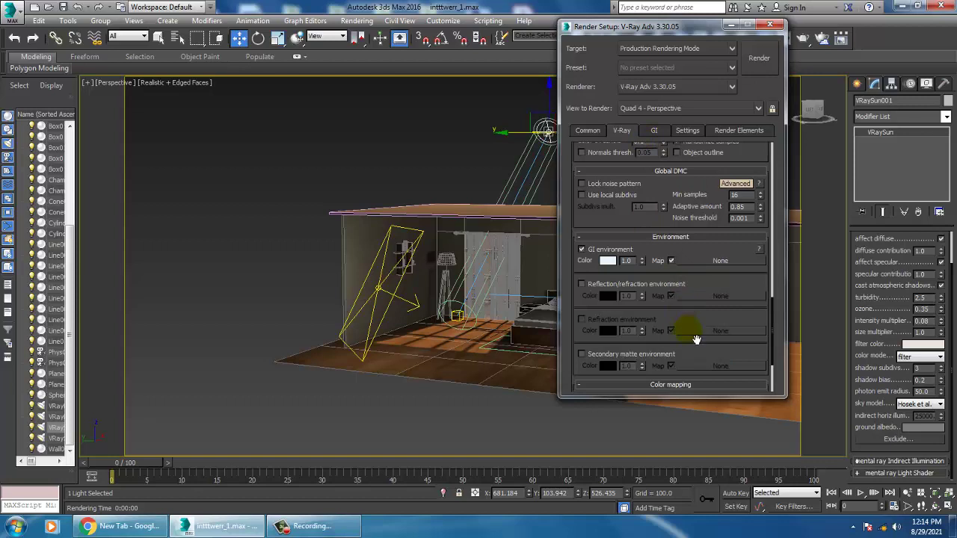
pyautogui.scroll(-2, 690, 314)
pyautogui.scroll(4, 659, 132)
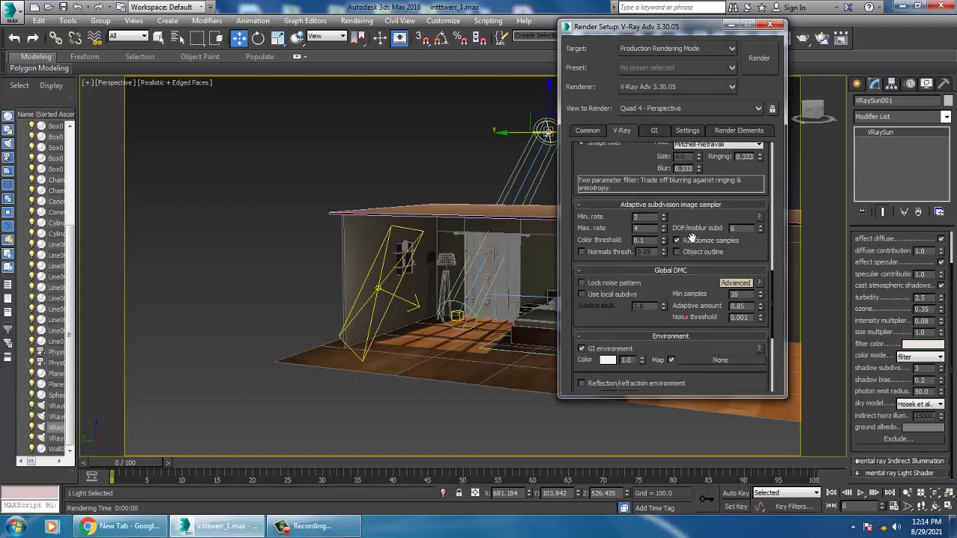
# Step: Enable global illumination with Irradiance map as primary and Light cache as secondary engine, and show its advanced options
pyautogui.click(656, 131)
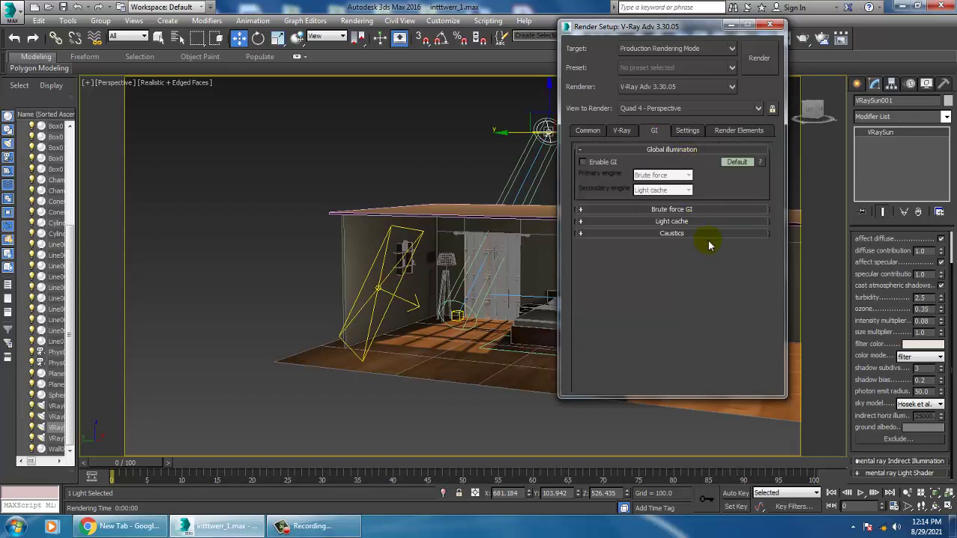
pyautogui.click(600, 164)
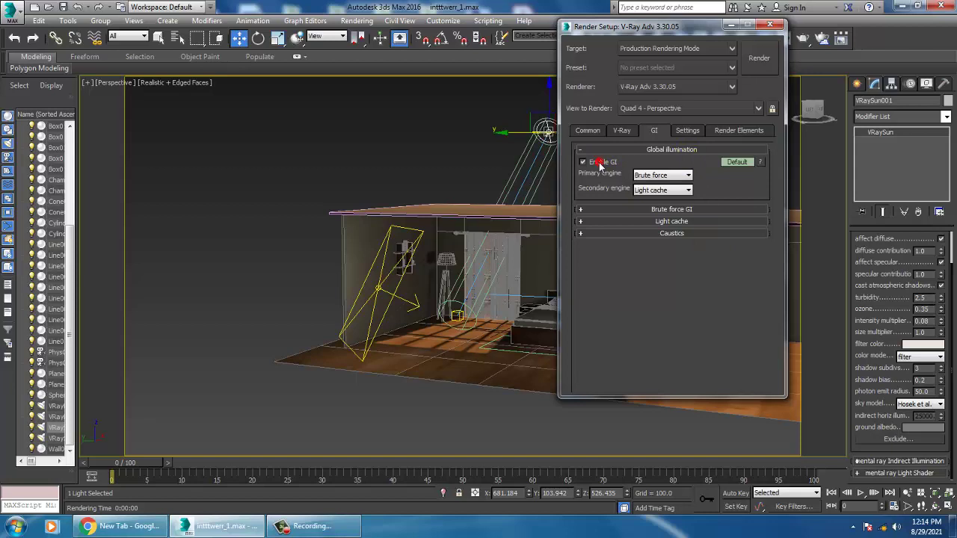
pyautogui.click(667, 175)
pyautogui.click(665, 184)
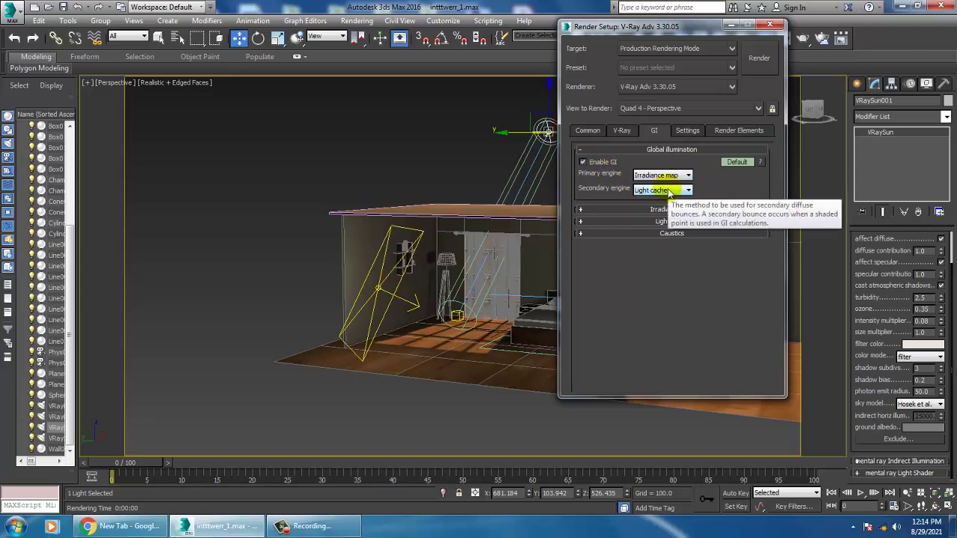
pyautogui.click(667, 190)
pyautogui.click(668, 191)
pyautogui.click(740, 162)
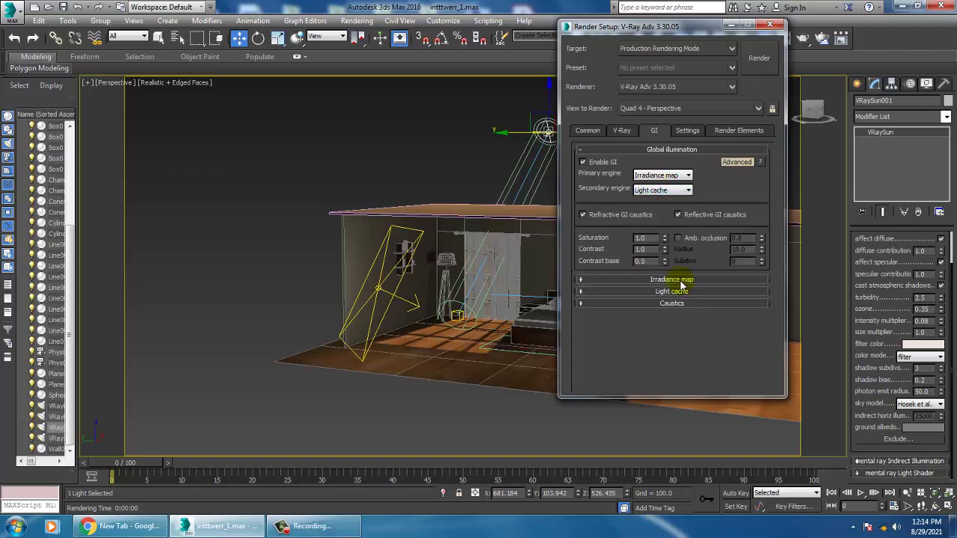
# Step: Set the irradiance map preset to Medium in advanced mode, with 160 subdivs and 60 interpolation samples
pyautogui.click(677, 279)
pyautogui.click(670, 257)
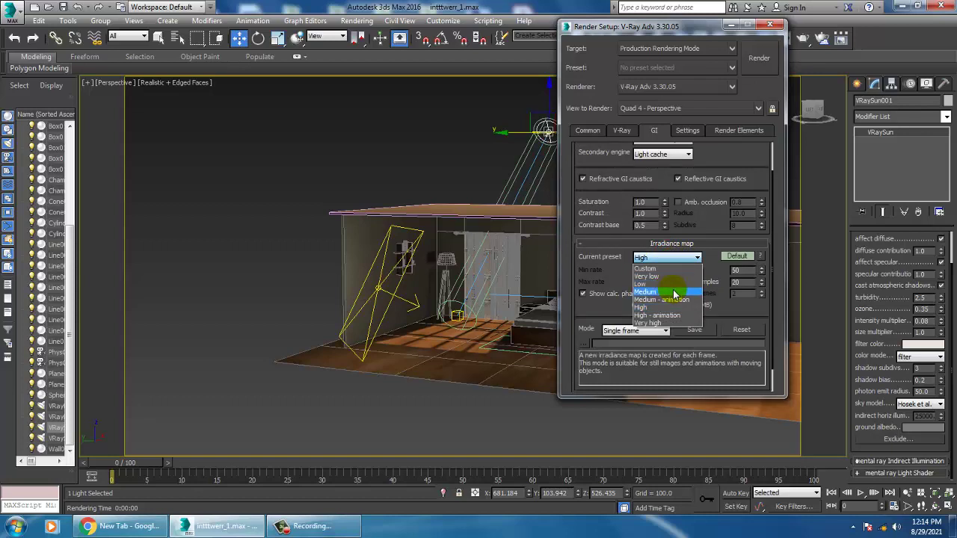
pyautogui.click(674, 292)
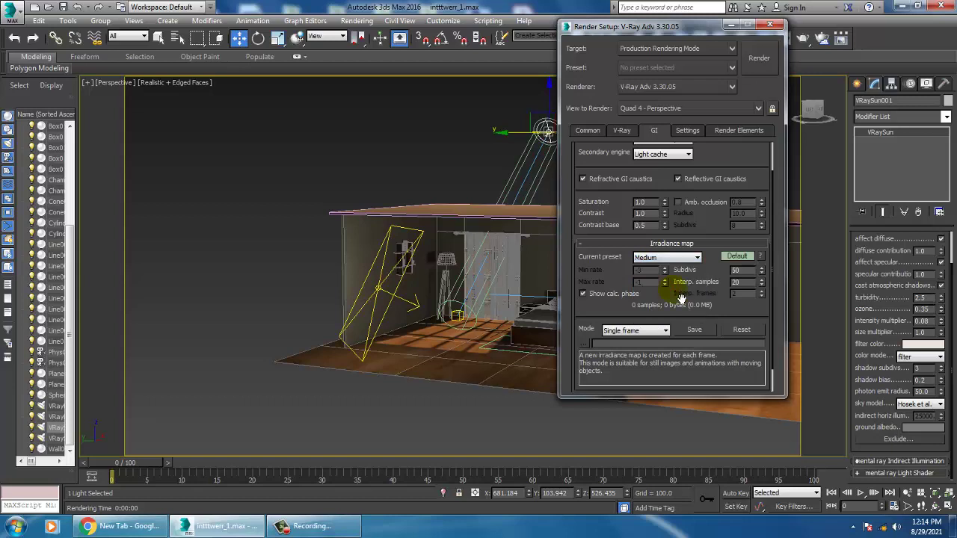
pyautogui.click(737, 257)
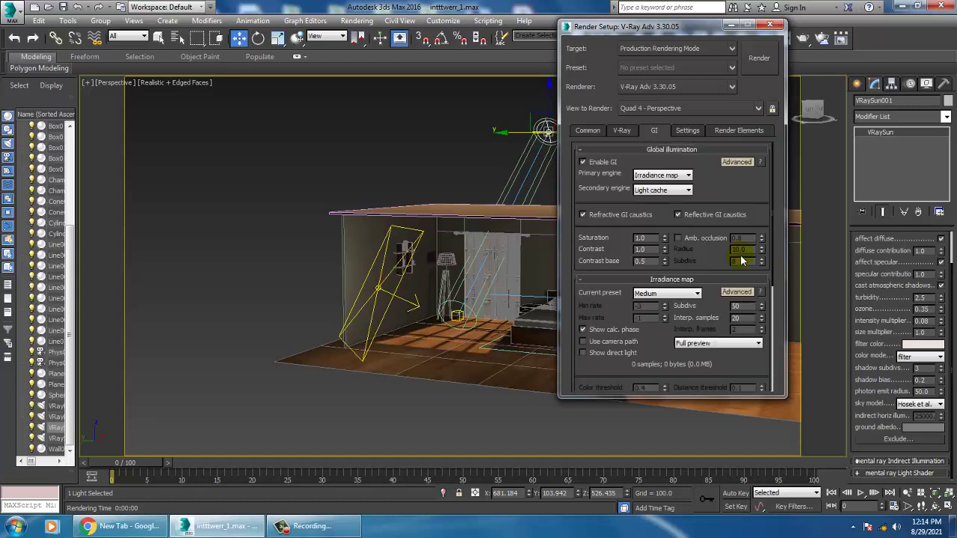
pyautogui.doubleClick(738, 306)
pyautogui.write('16')
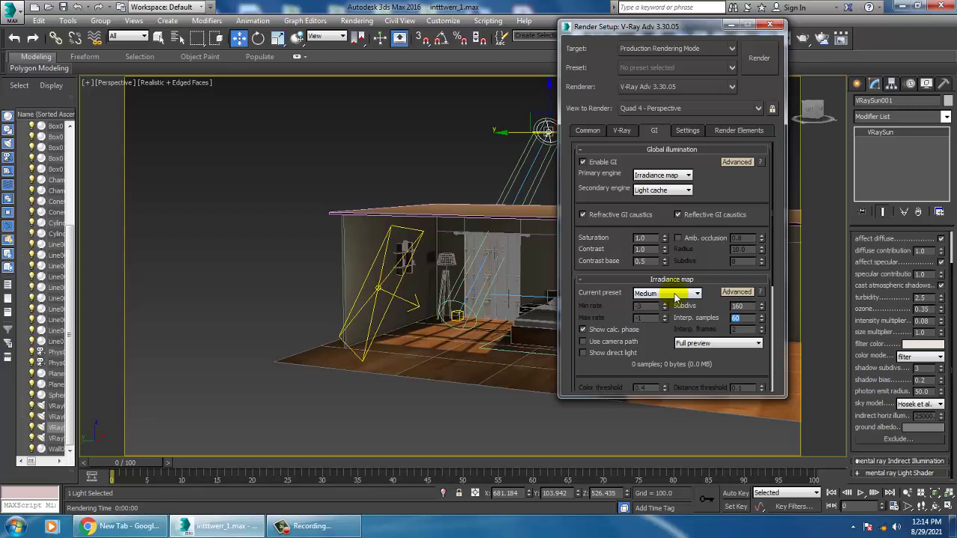
# Step: Set the light cache subdivs to 1200, and minimize the render settings with nothing left selected in the scene
pyautogui.scroll(-5, 703, 274)
pyautogui.scroll(-2, 695, 132)
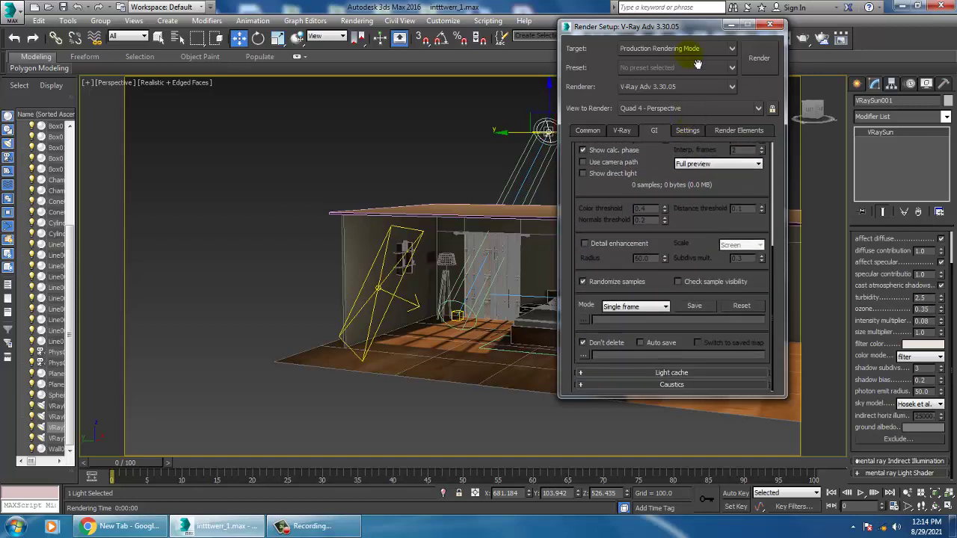
pyautogui.click(694, 374)
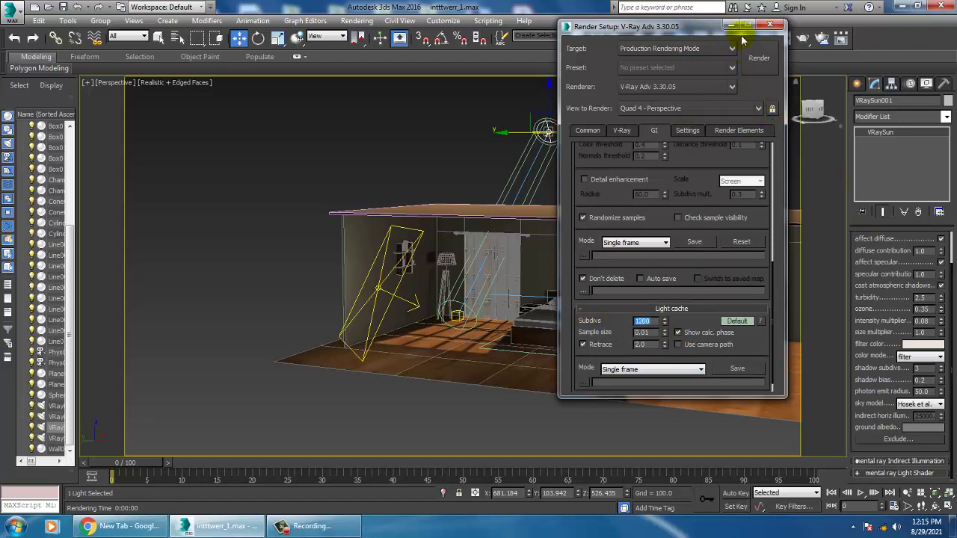
pyautogui.click(769, 26)
pyautogui.click(452, 107)
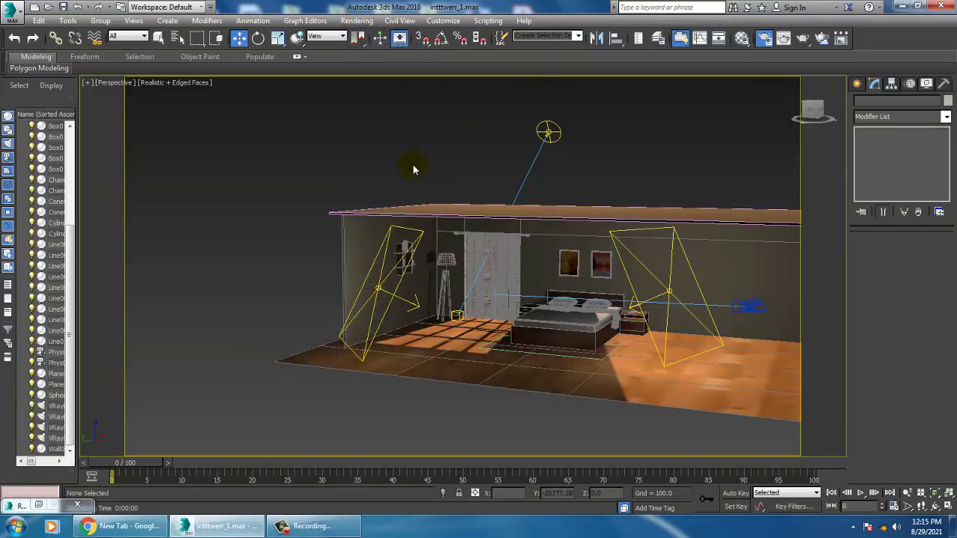
# Step: Open the material editor and load a VRayHDRI map into the first sample slot
pyautogui.keyDown('alt'); pyautogui.moveTo(646, 294); pyautogui.dragTo(603, 256, button='middle'); pyautogui.keyUp('alt')
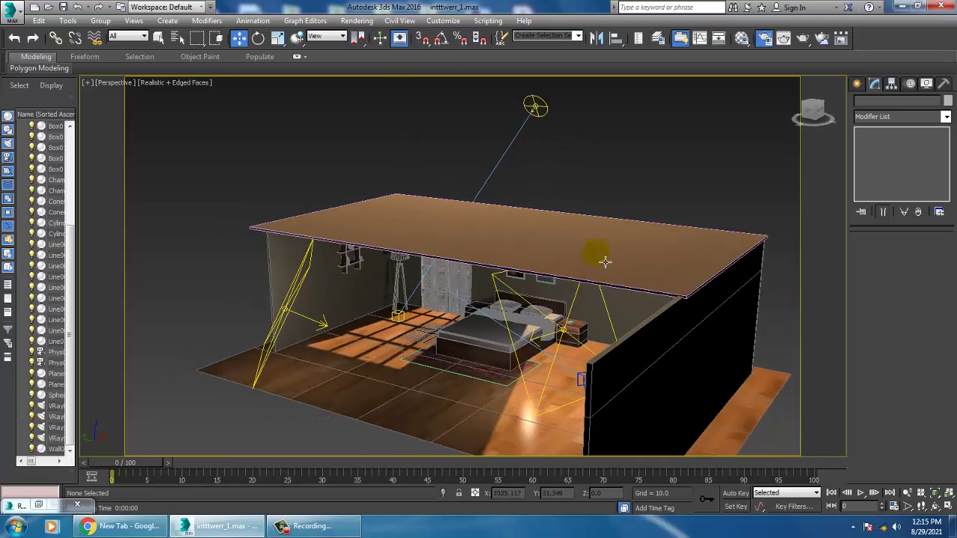
pyautogui.press('m')
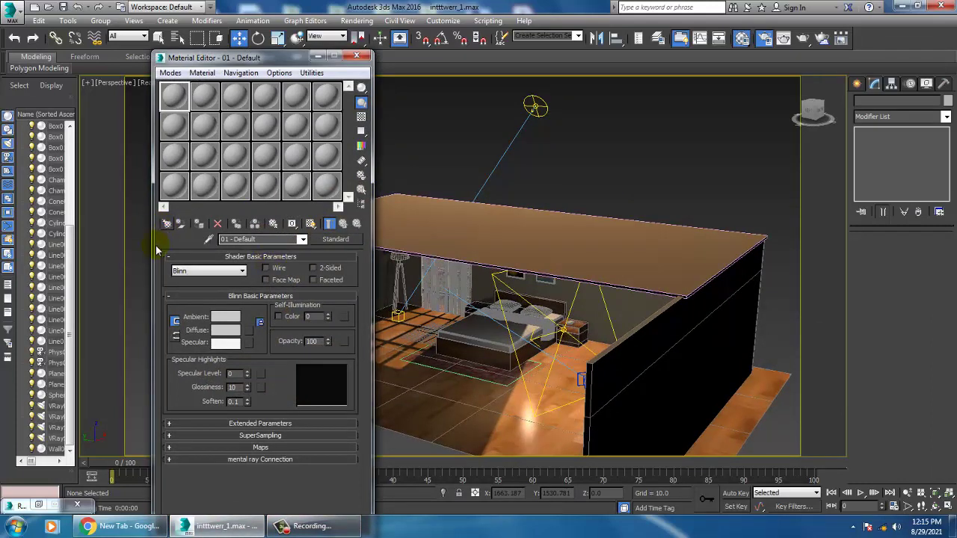
pyautogui.press('g')
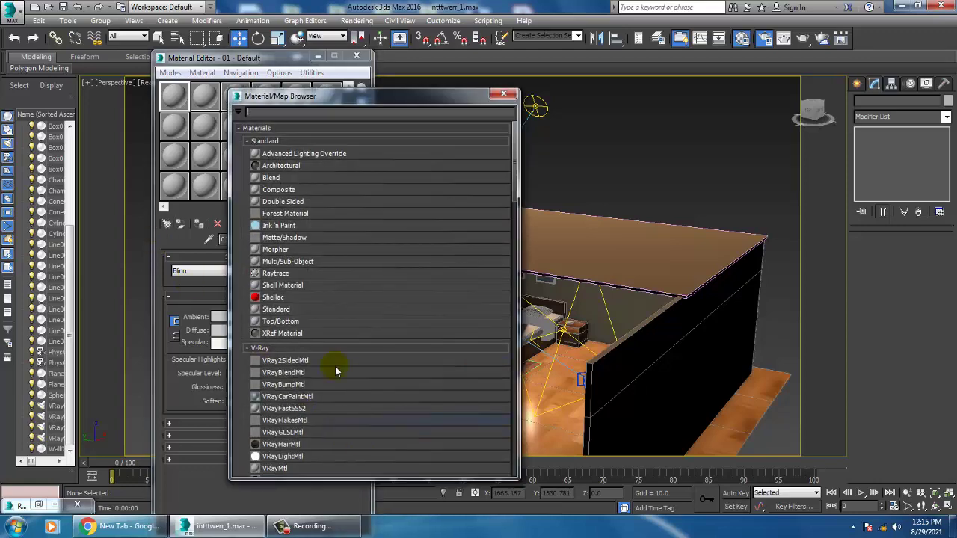
pyautogui.scroll(-3, 344, 381)
pyautogui.scroll(-3, 339, 391)
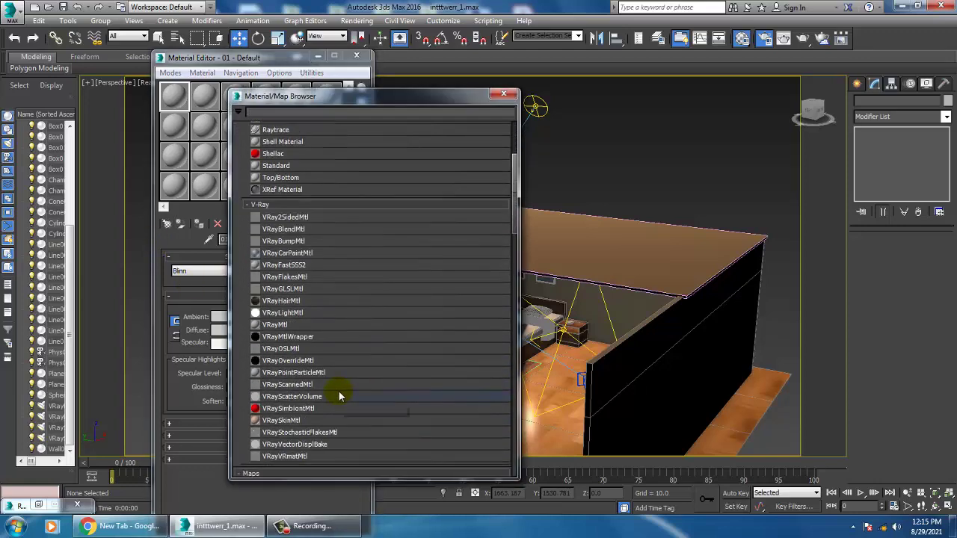
pyautogui.scroll(-3, 338, 390)
pyautogui.scroll(-8, 338, 391)
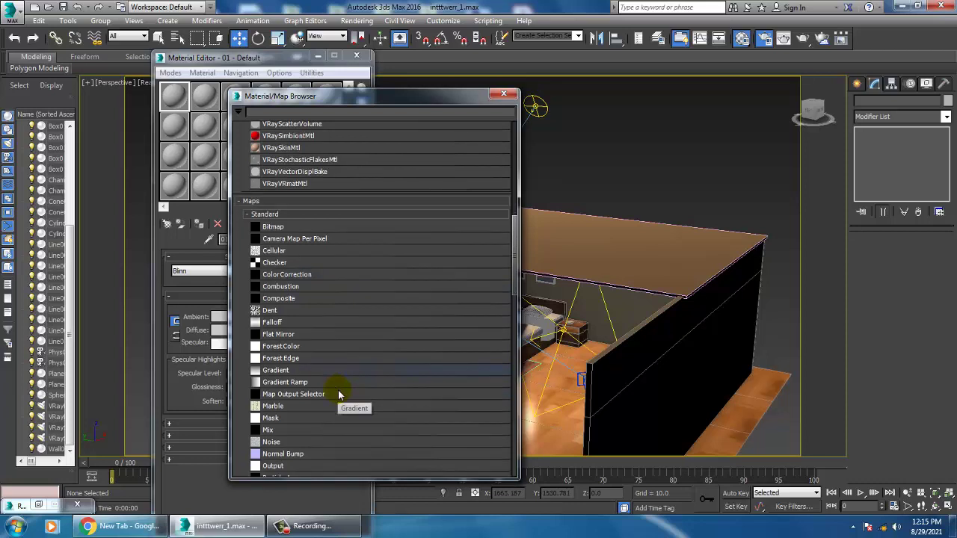
pyautogui.scroll(-7, 336, 415)
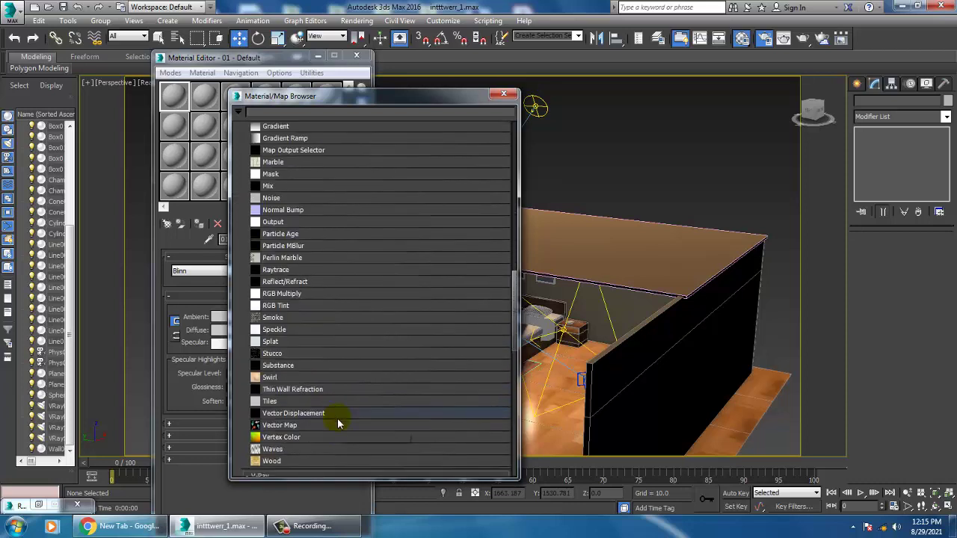
pyautogui.scroll(-7, 338, 420)
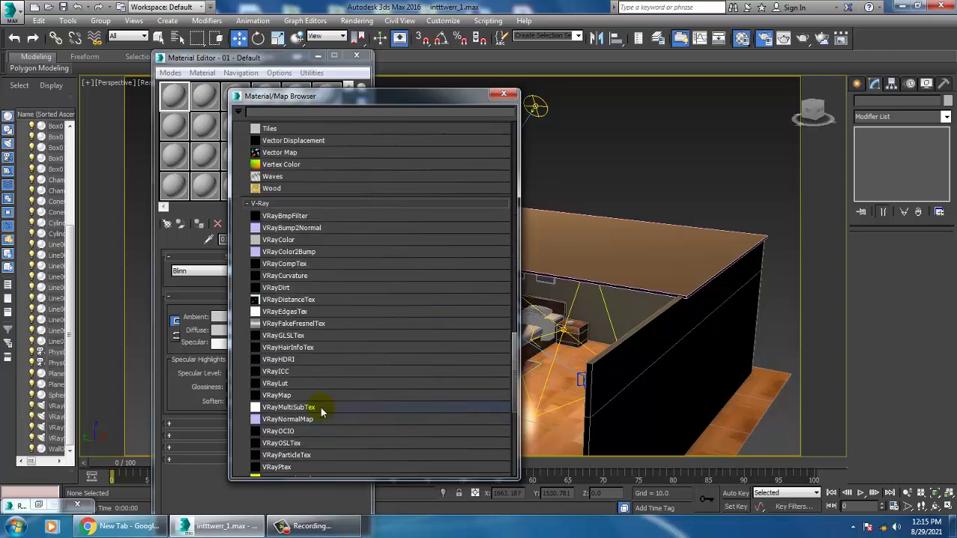
pyautogui.doubleClick(284, 359)
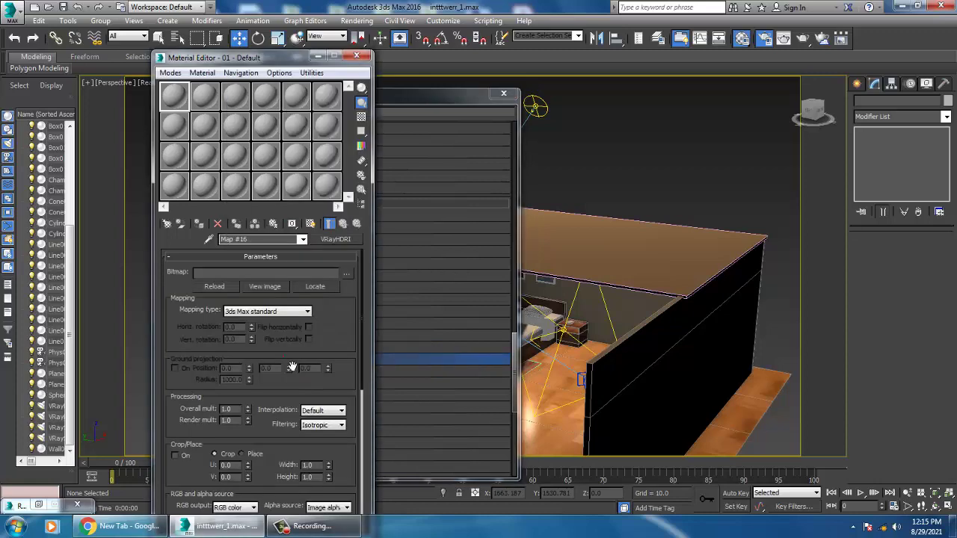
# Step: Choose a bitmap for the VRayHDRI map by browsing the Desktop folder on drive D and previewing hdri night
pyautogui.click(344, 273)
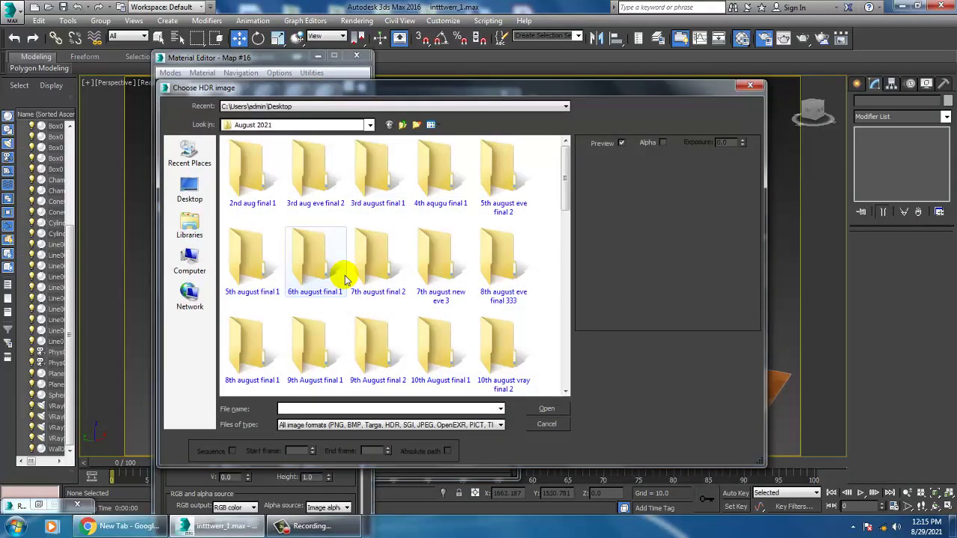
pyautogui.click(189, 258)
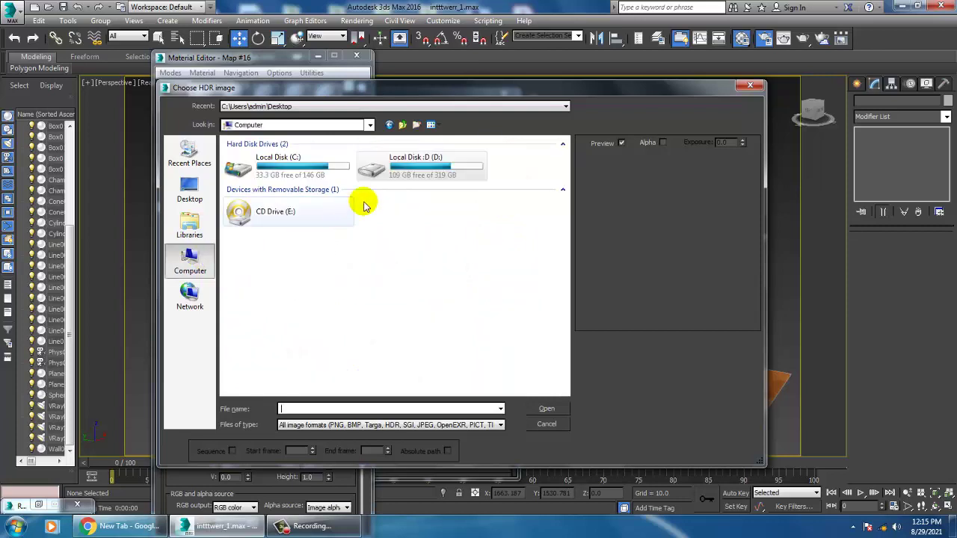
pyautogui.doubleClick(400, 171)
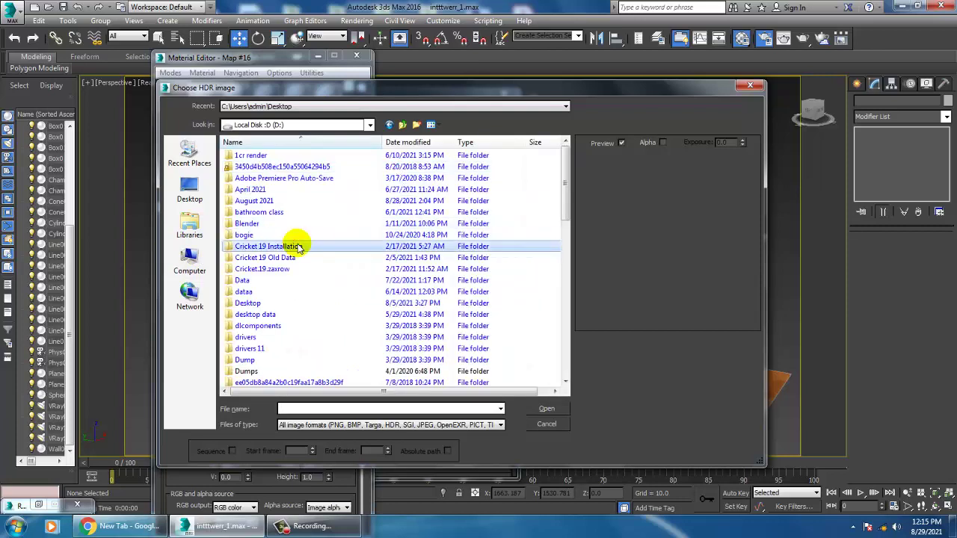
pyautogui.doubleClick(250, 302)
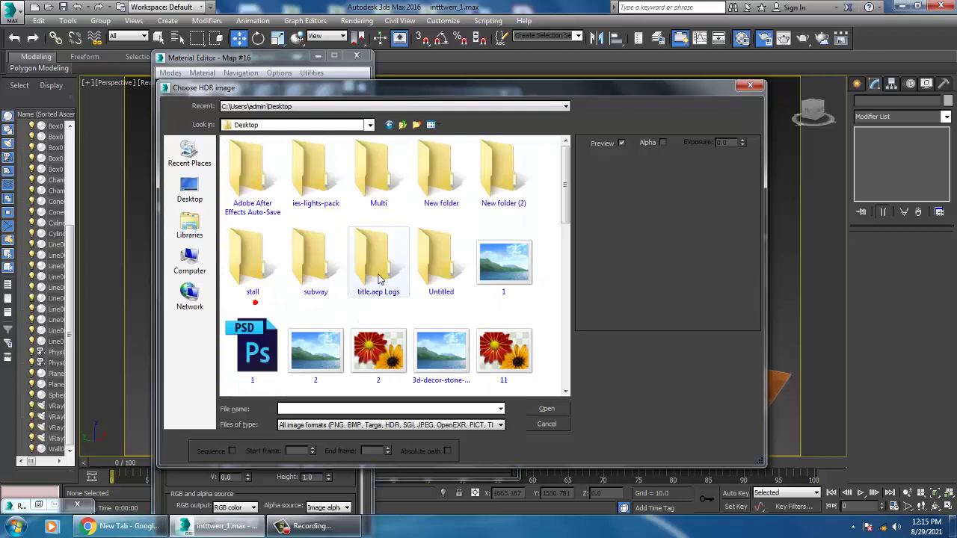
pyautogui.click(378, 278)
pyautogui.press('h')
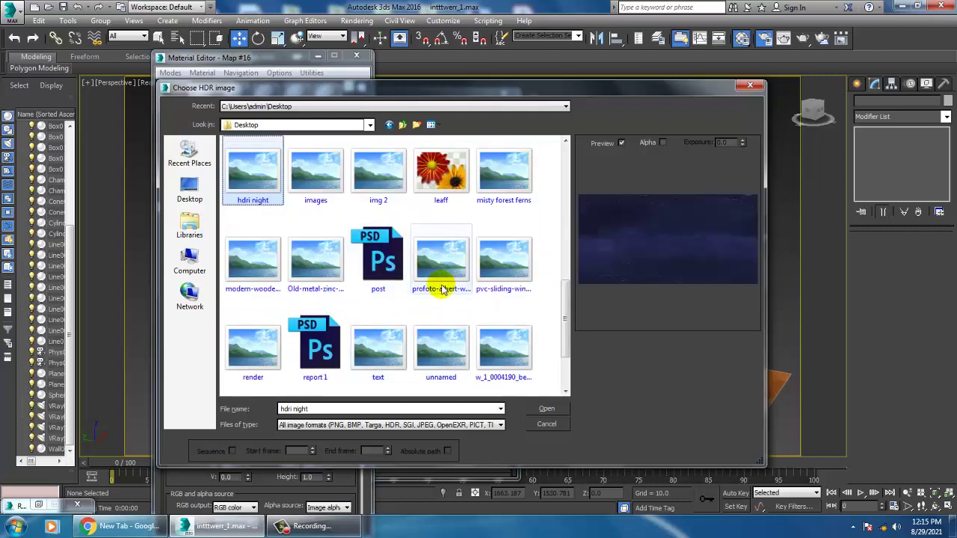
# Step: Browse the desktop data folder on drive D and preview its images as candidates for the VRayHDRI map
pyautogui.click(401, 126)
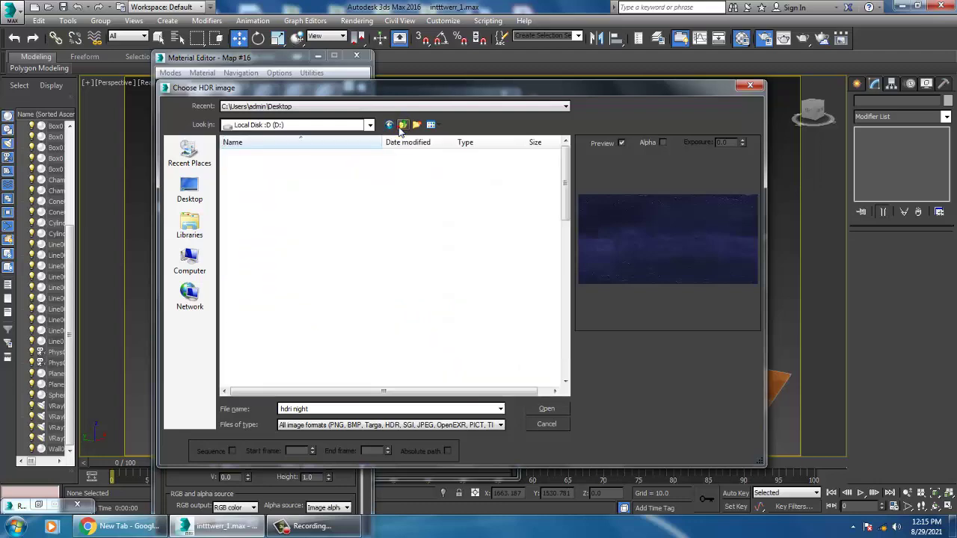
pyautogui.doubleClick(258, 316)
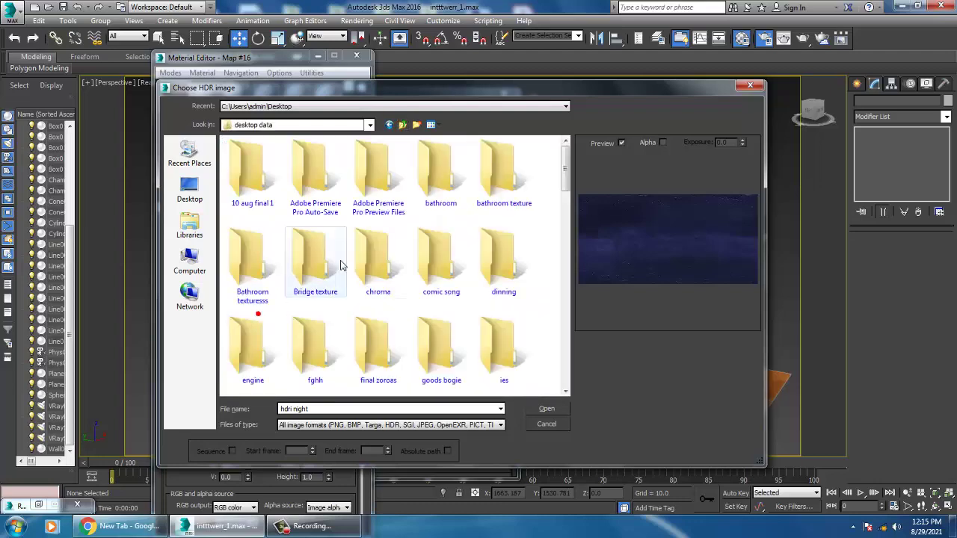
pyautogui.click(334, 263)
pyautogui.scroll(-5, 419, 285)
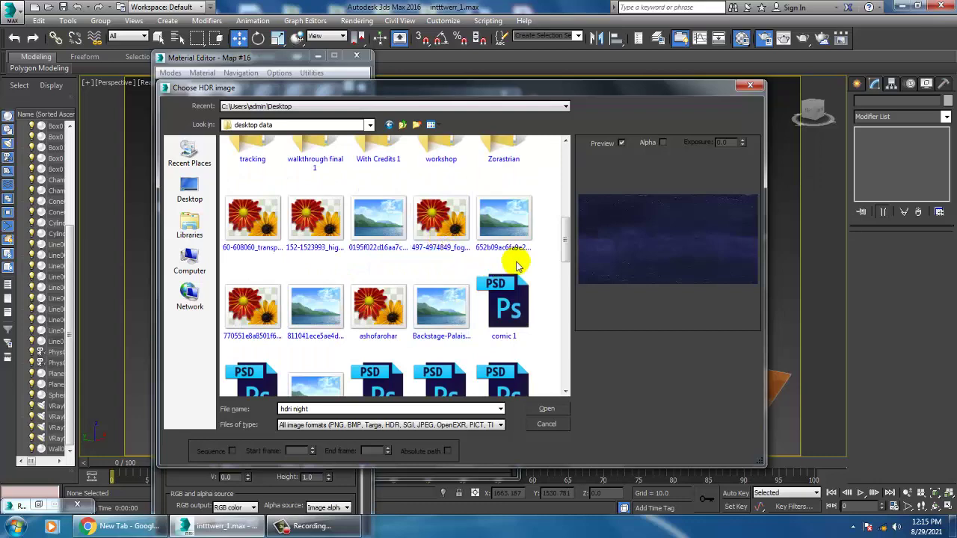
pyautogui.scroll(-3, 512, 261)
pyautogui.click(441, 224)
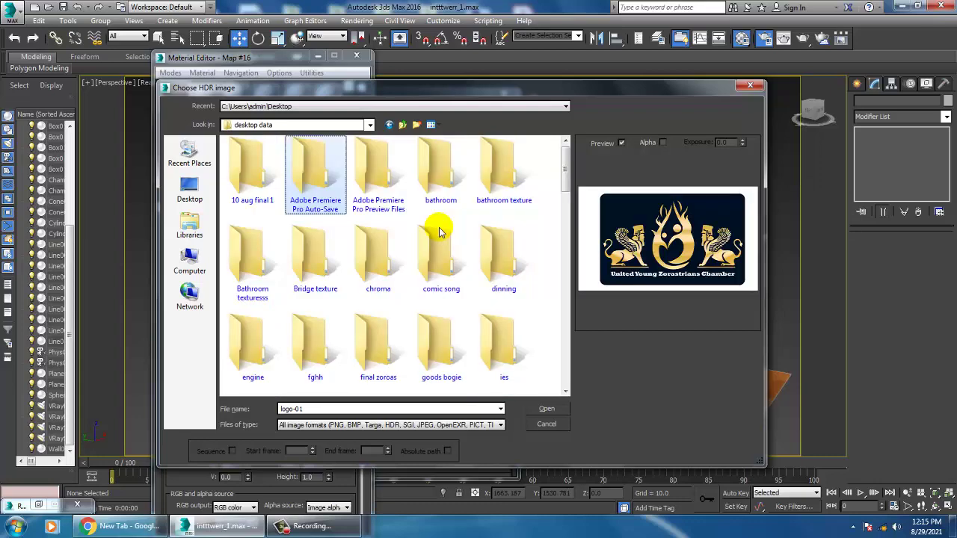
pyautogui.scroll(-5, 407, 273)
pyautogui.click(409, 282)
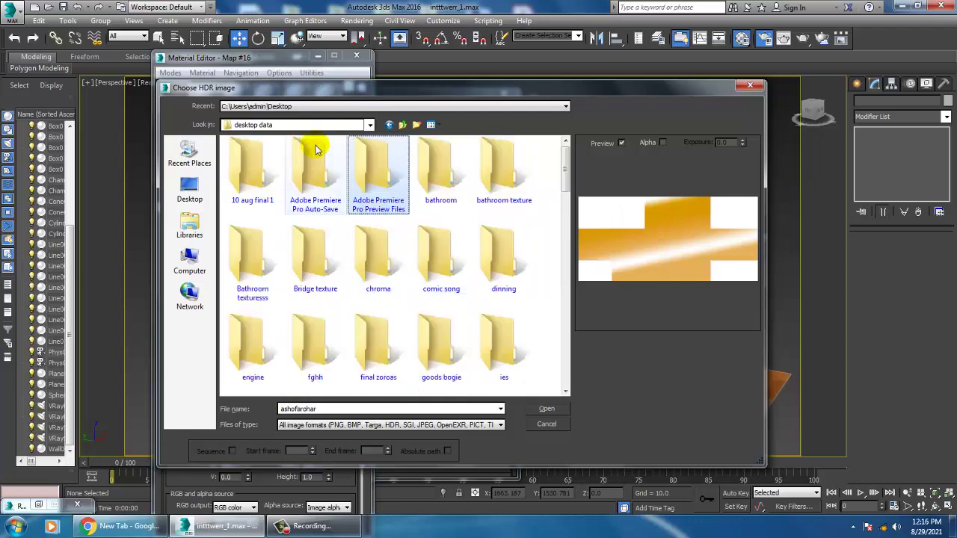
# Step: Load autumn_park from the Desktop folder on drive D as the VRayHDRI bitmap and set its mapping type to Spherical
pyautogui.click(402, 125)
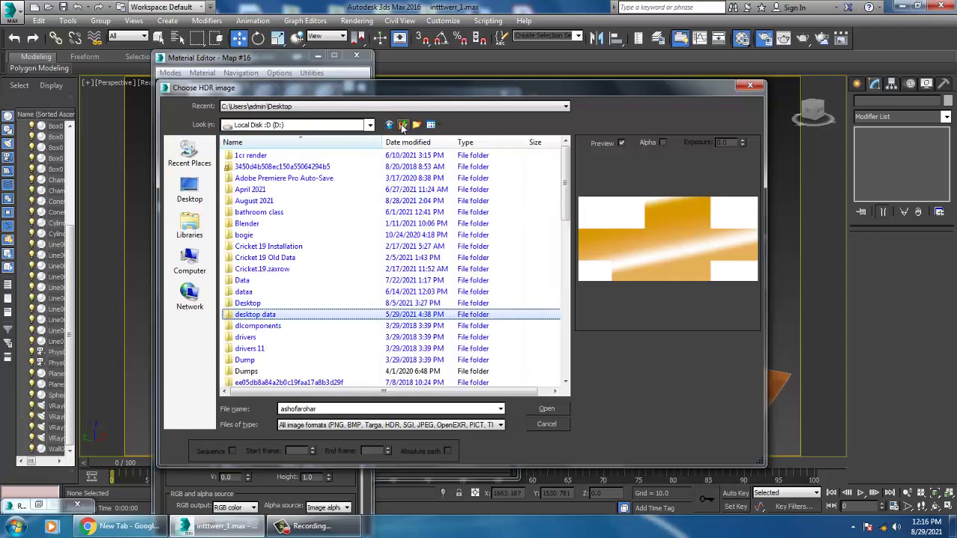
pyautogui.doubleClick(246, 303)
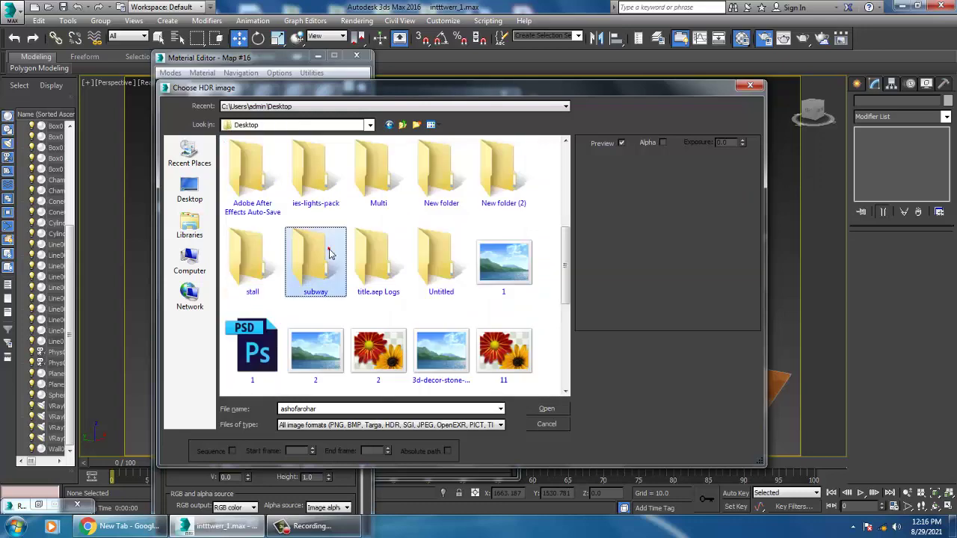
pyautogui.scroll(-3, 331, 254)
pyautogui.click(377, 172)
pyautogui.click(448, 176)
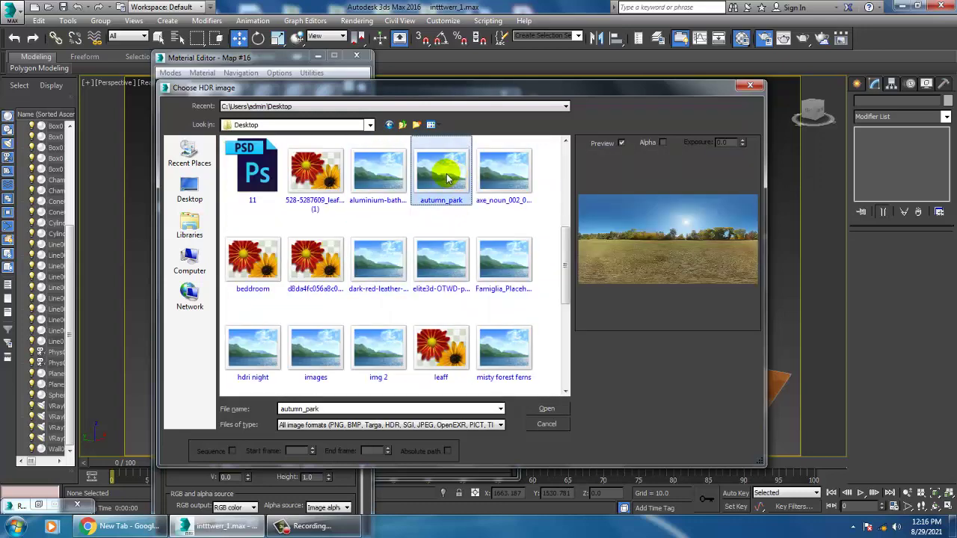
pyautogui.doubleClick(450, 176)
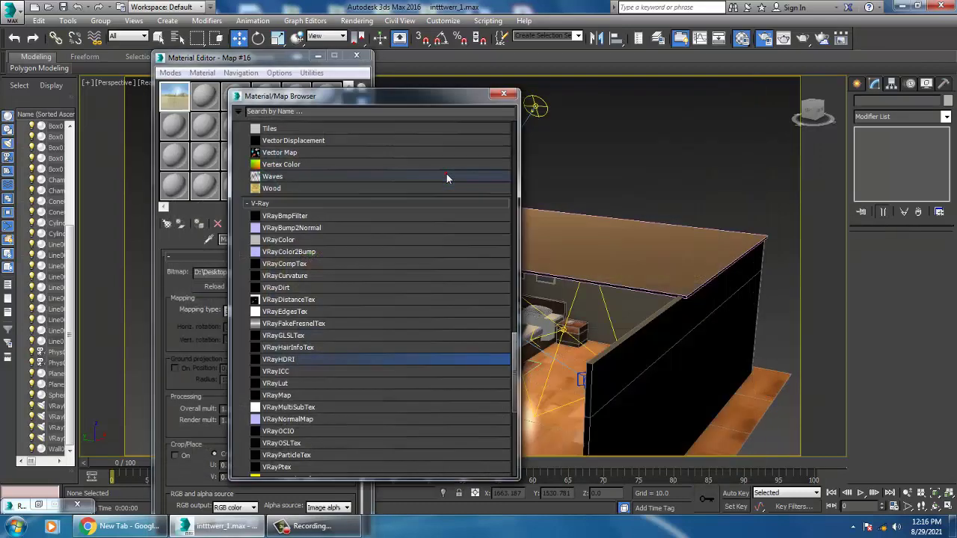
pyautogui.click(512, 97)
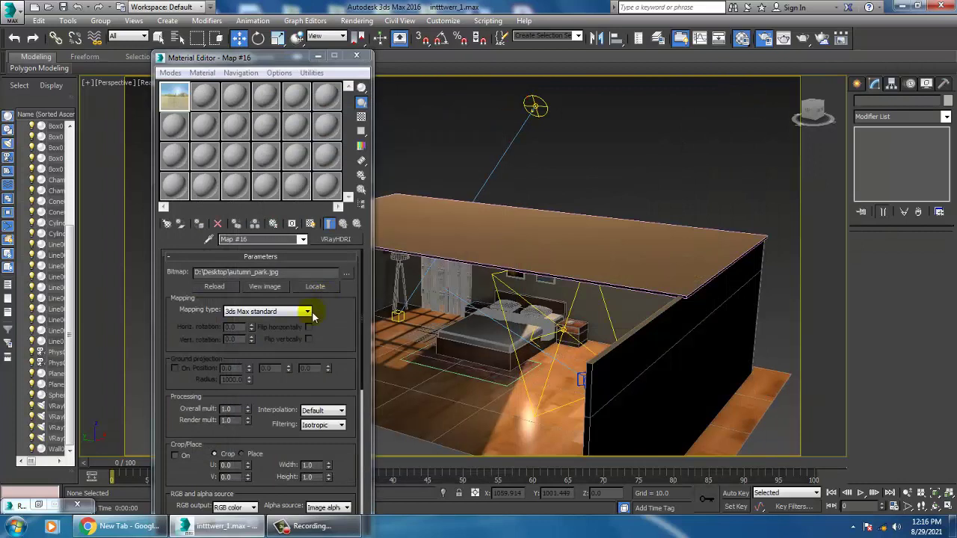
pyautogui.click(282, 317)
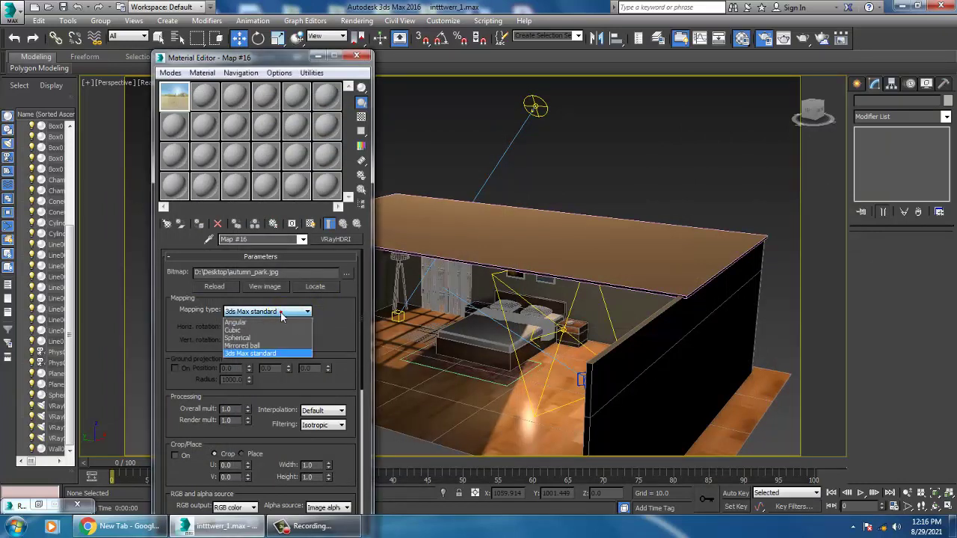
pyautogui.click(255, 348)
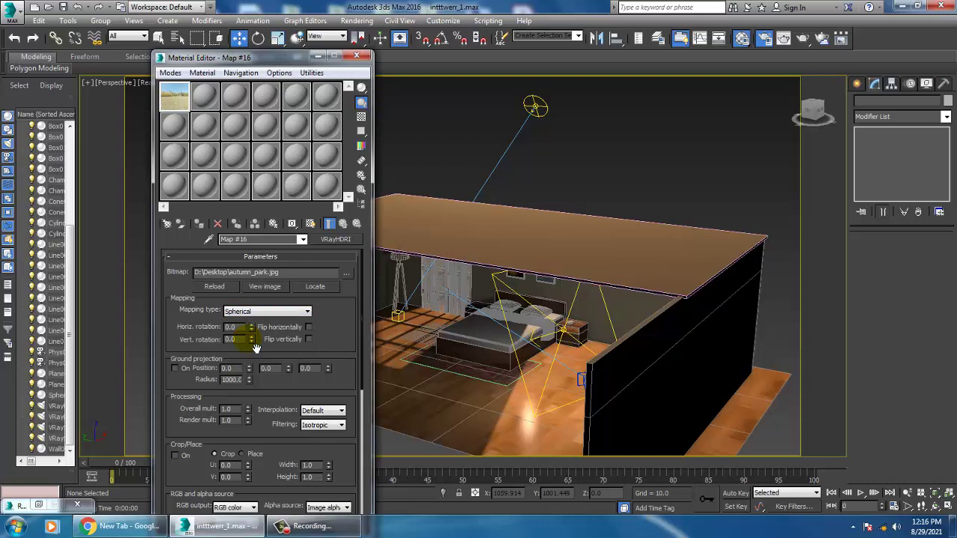
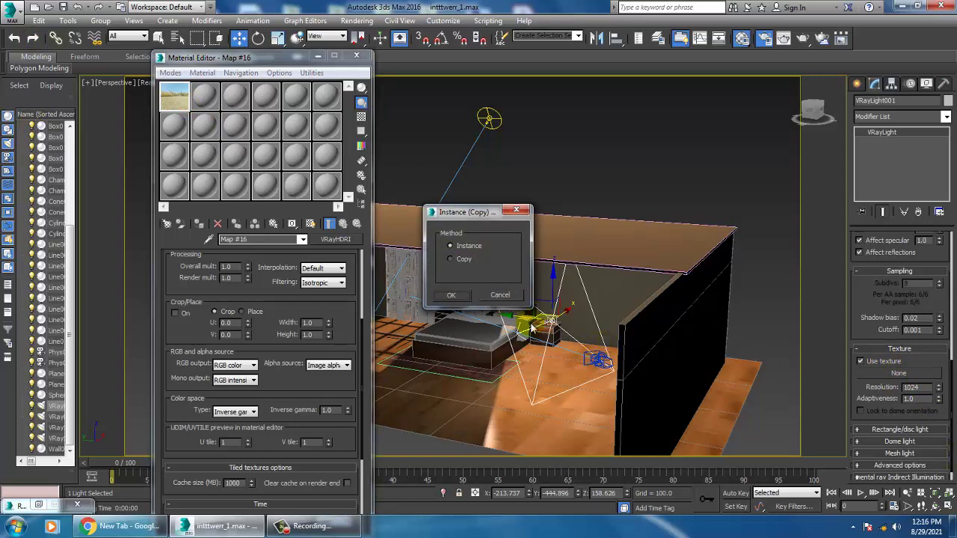
# Step: Assign the VRayHDRI map as an instance to the selected VRayLight's texture and set the texture resolution to 2048
pyautogui.click(452, 296)
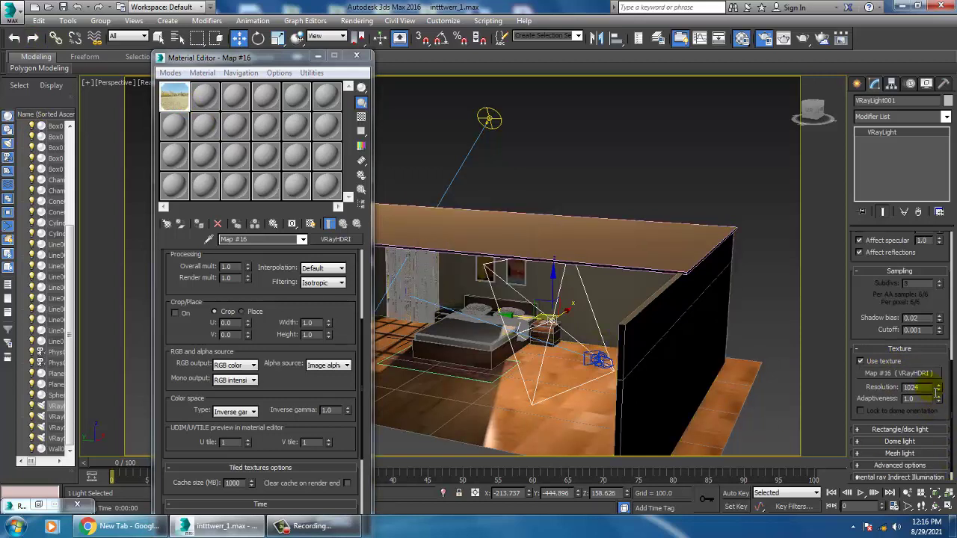
pyautogui.write('2048')
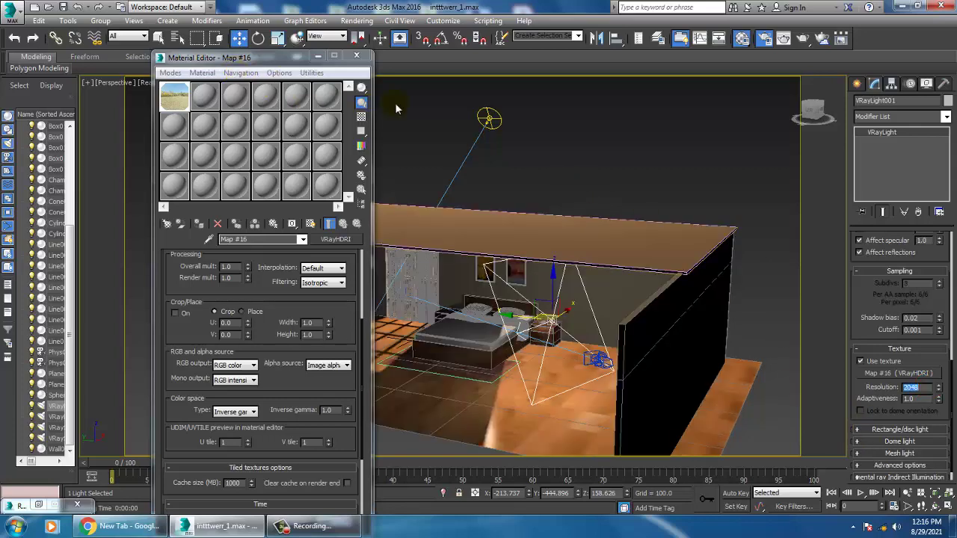
# Step: Replace the VRaySky environment map with an instance of the VRayHDRI map, and minimize the environment settings
pyautogui.click(365, 22)
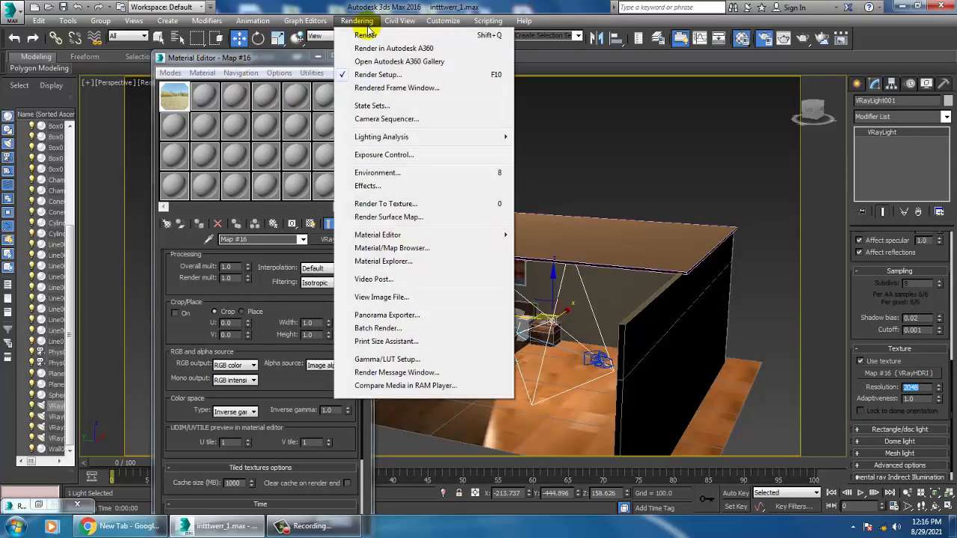
pyautogui.click(399, 174)
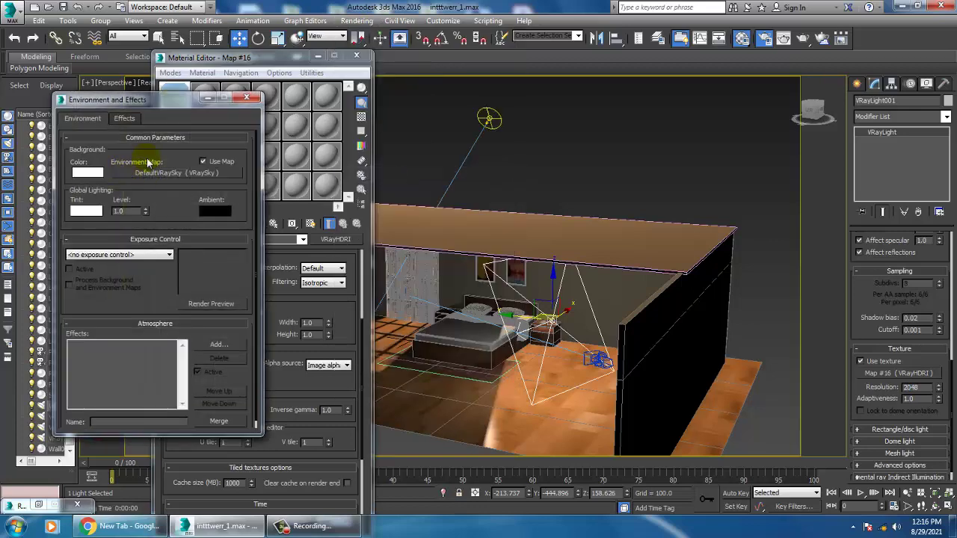
pyautogui.moveTo(138, 103); pyautogui.dragTo(661, 94)
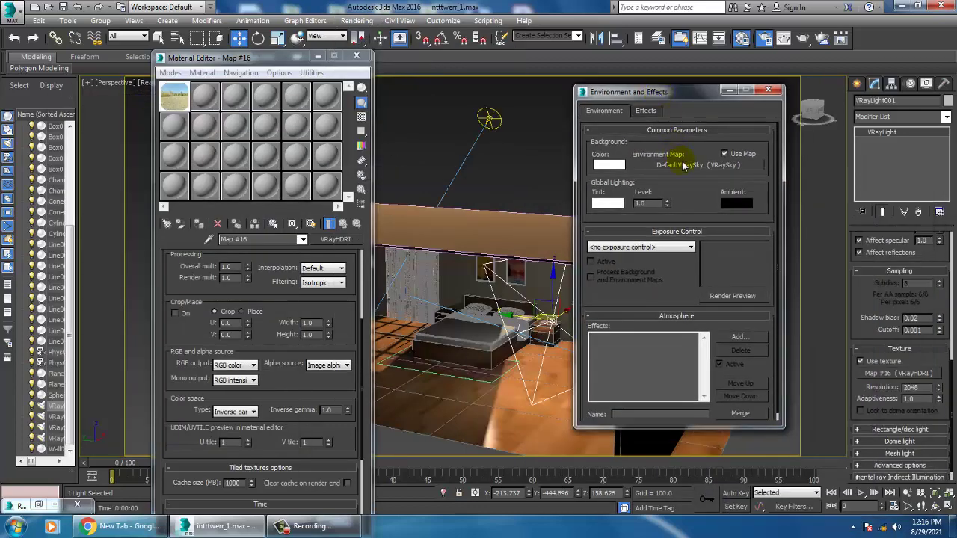
pyautogui.rightClick(683, 166)
pyautogui.click(711, 196)
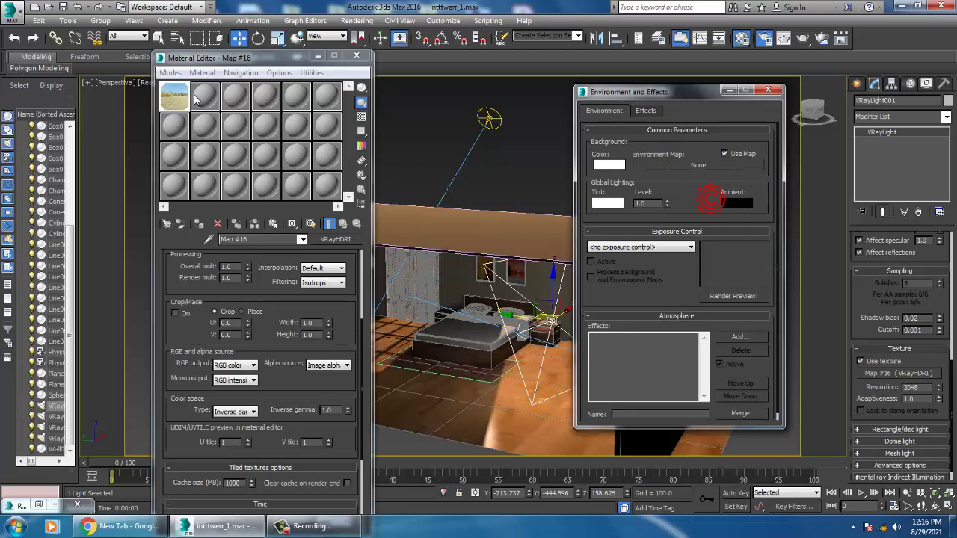
pyautogui.moveTo(179, 95); pyautogui.dragTo(678, 171)
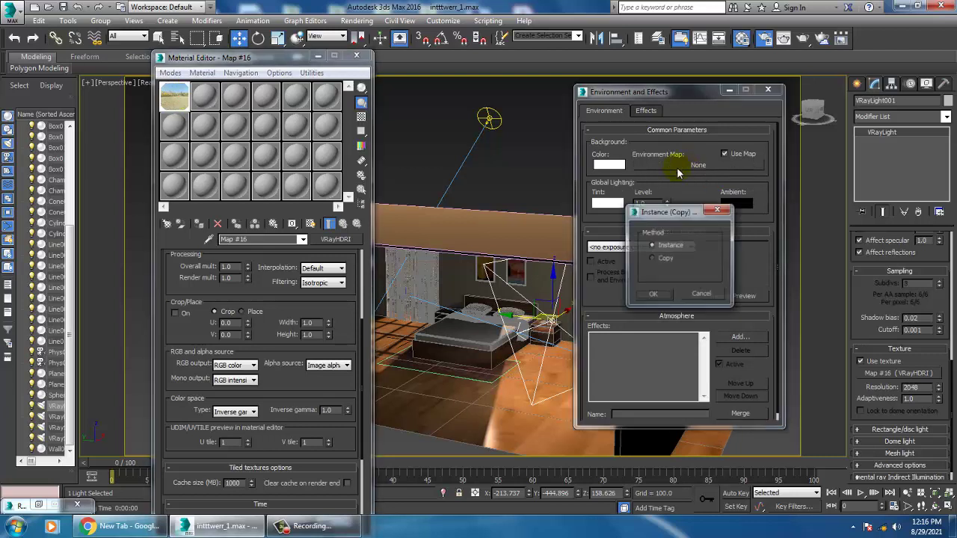
pyautogui.click(650, 295)
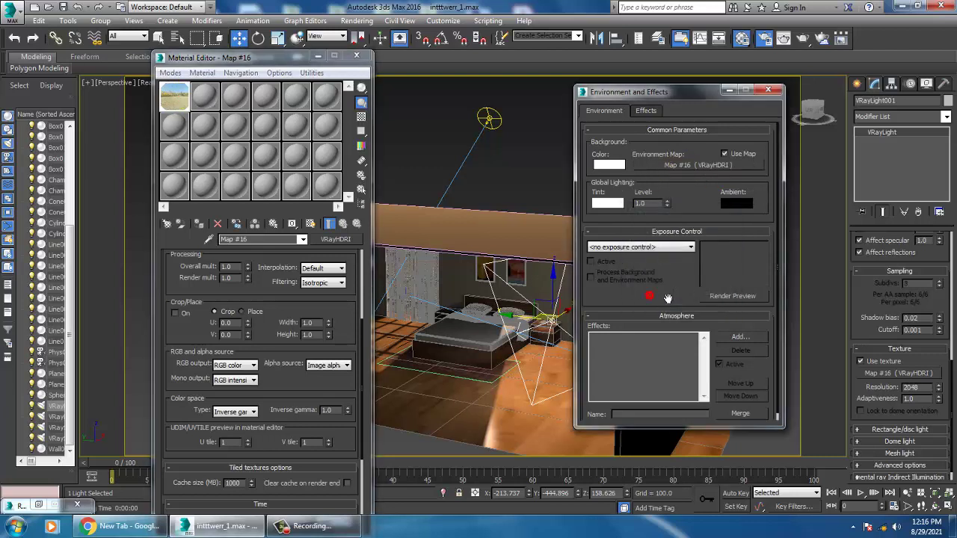
pyautogui.click(728, 90)
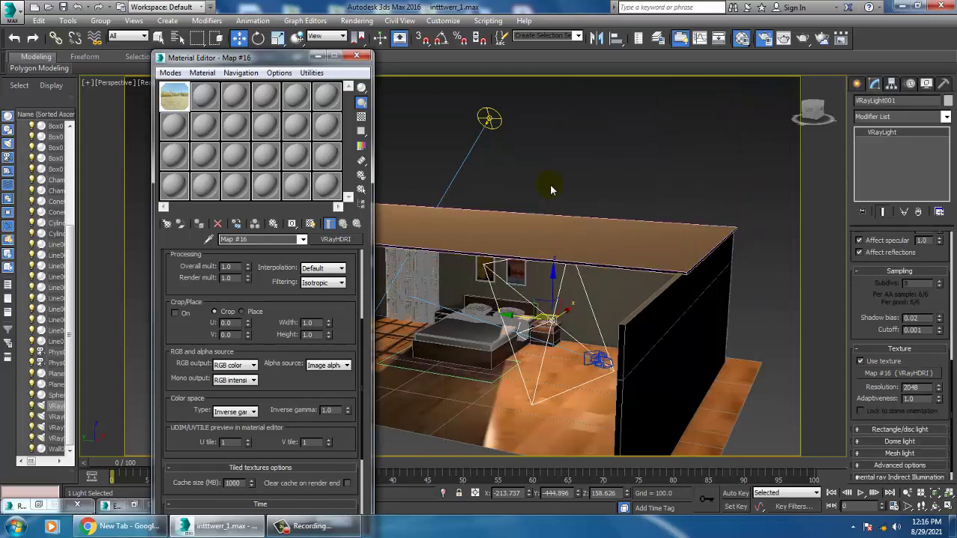
# Step: Assign the VRayHDRI map as an instance to V-Ray's GI environment, and minimize the material editor and render settings
pyautogui.click(357, 20)
pyautogui.click(381, 75)
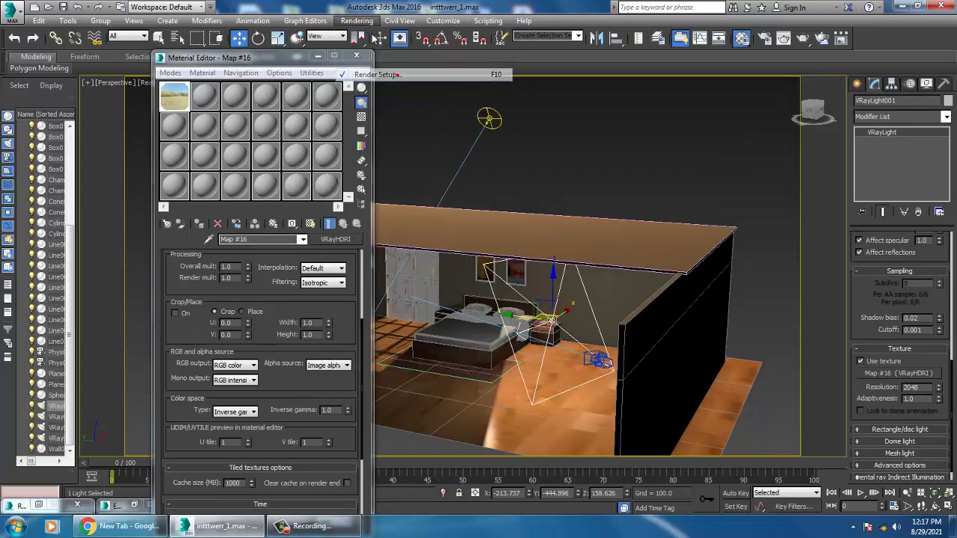
pyautogui.click(357, 20)
pyautogui.click(390, 75)
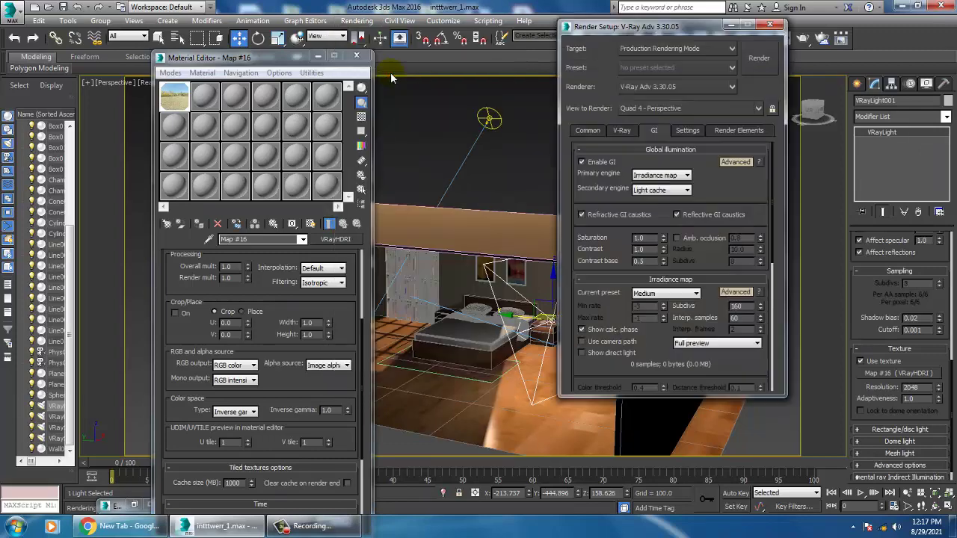
pyautogui.click(623, 131)
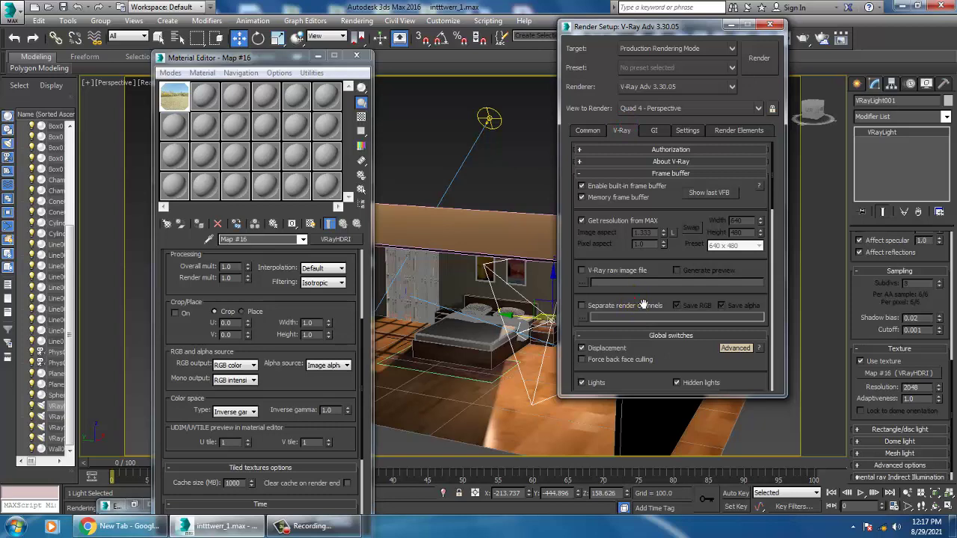
pyautogui.scroll(-8, 639, 313)
pyautogui.scroll(-10, 639, 340)
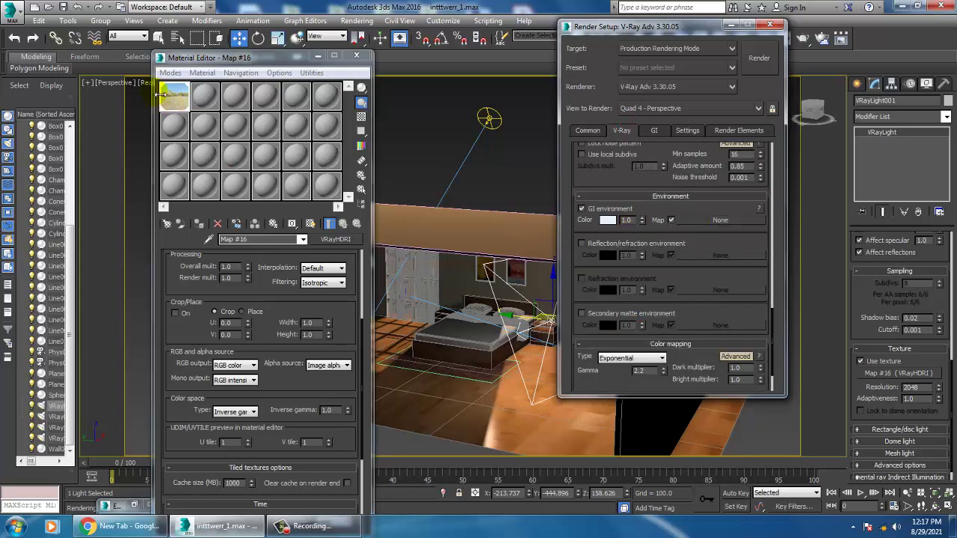
pyautogui.moveTo(174, 97)
pyautogui.mouseDown()
pyautogui.moveTo(231, 119)
pyautogui.moveTo(719, 221)
pyautogui.mouseUp()
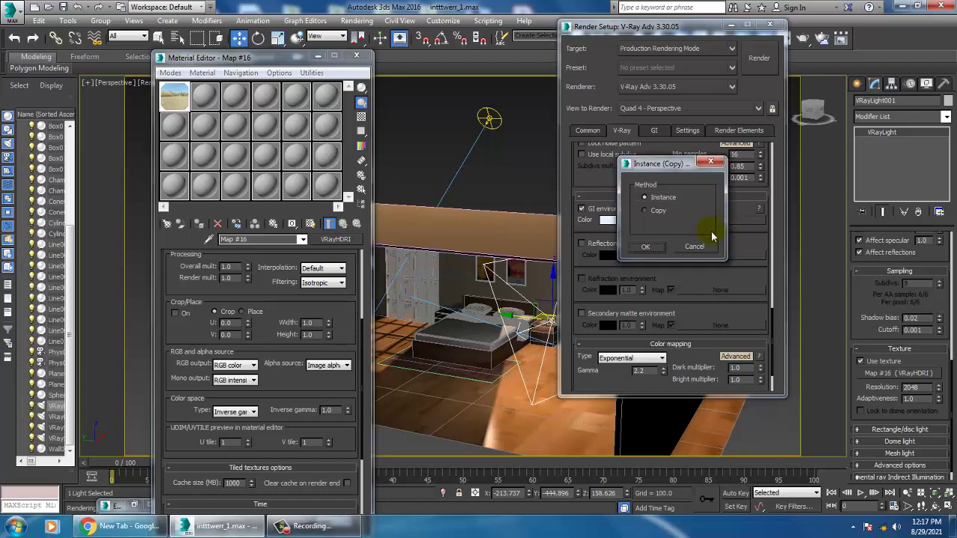
pyautogui.click(654, 253)
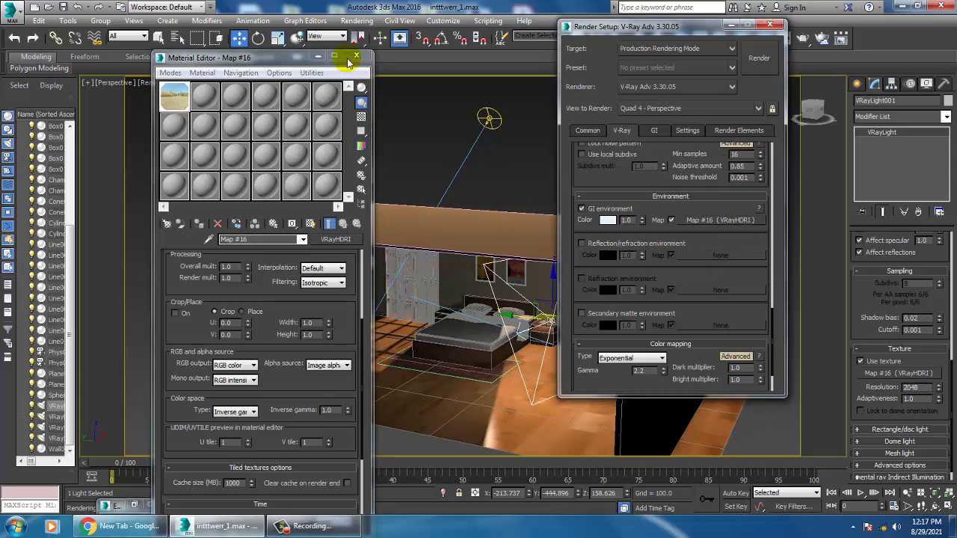
pyautogui.click(317, 56)
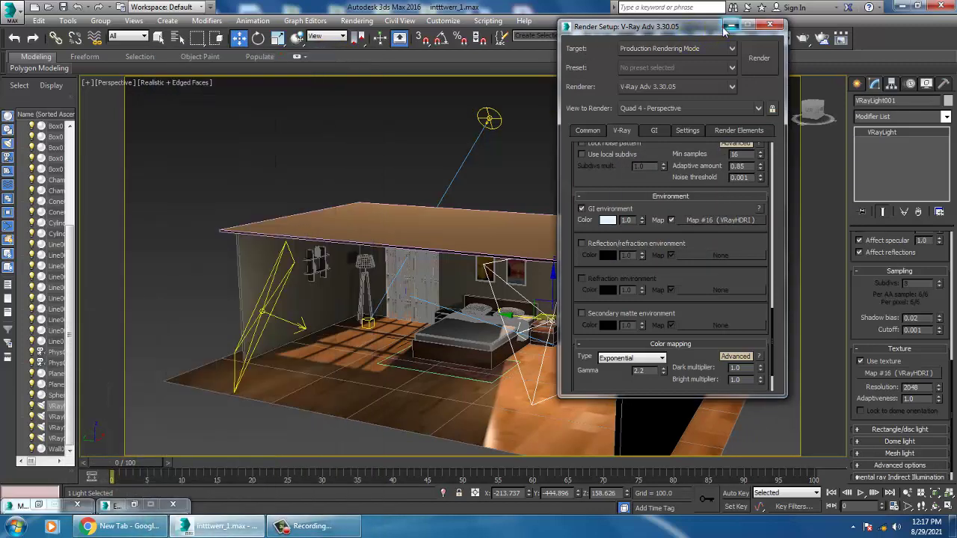
pyautogui.click(730, 26)
# Step: Start a test render of the physical camera view with nothing selected, and close the frame buffer during the light cache pass
pyautogui.click(605, 105)
pyautogui.press('c')
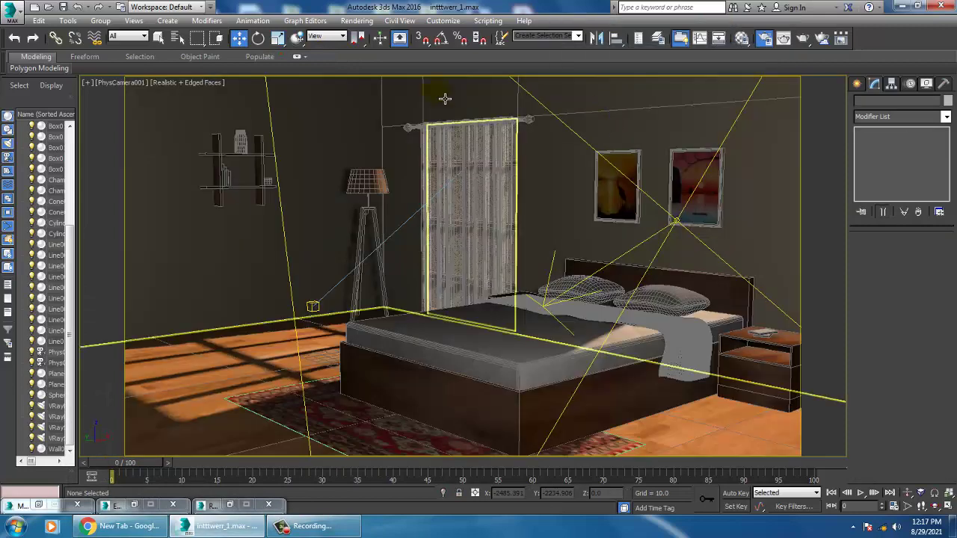
pyautogui.click(363, 21)
pyautogui.click(370, 34)
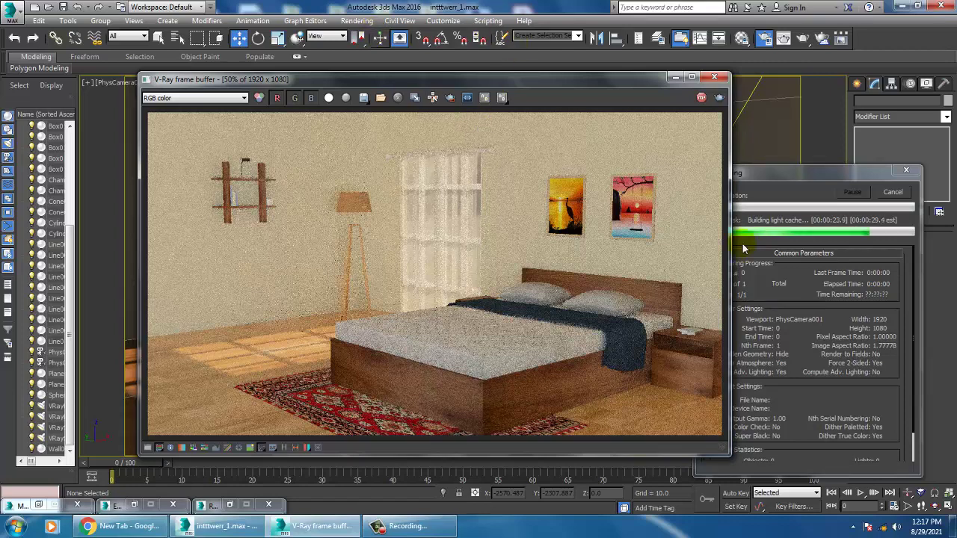
pyautogui.click(713, 80)
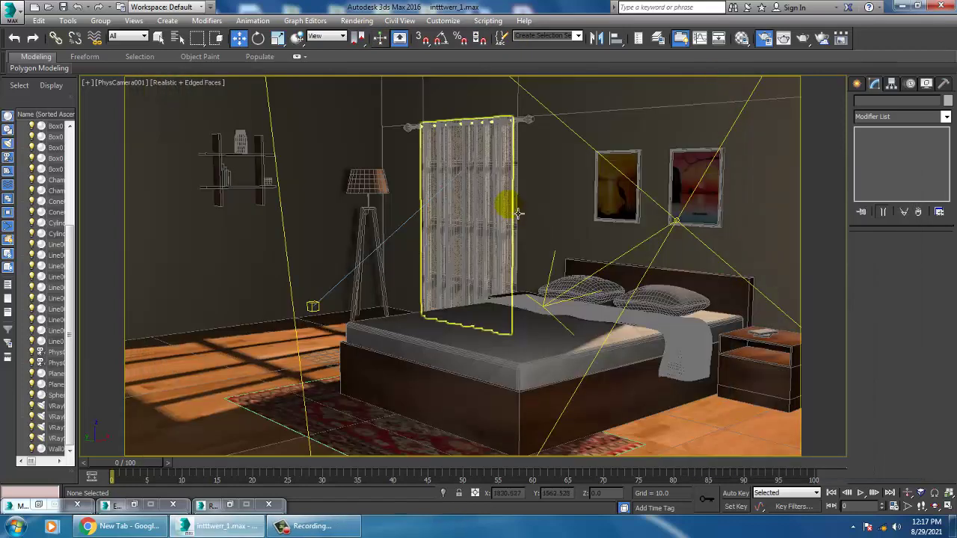
# Step: Select the VRaySun in the perspective view, set its intensity multiplier to 0.2, and return to the camera view
pyautogui.click(559, 218)
pyautogui.press('p')
pyautogui.scroll(-10, 572, 220)
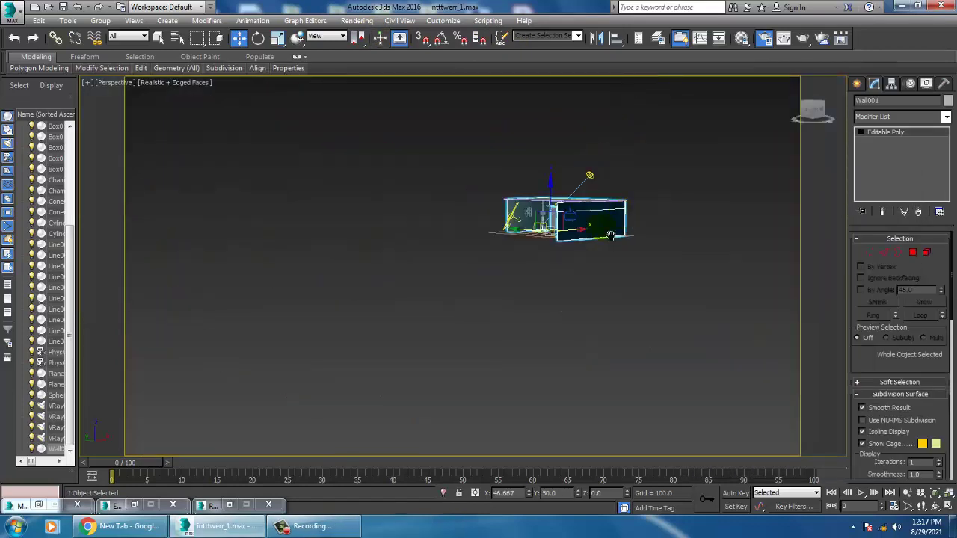
pyautogui.scroll(4, 515, 233)
pyautogui.click(467, 186)
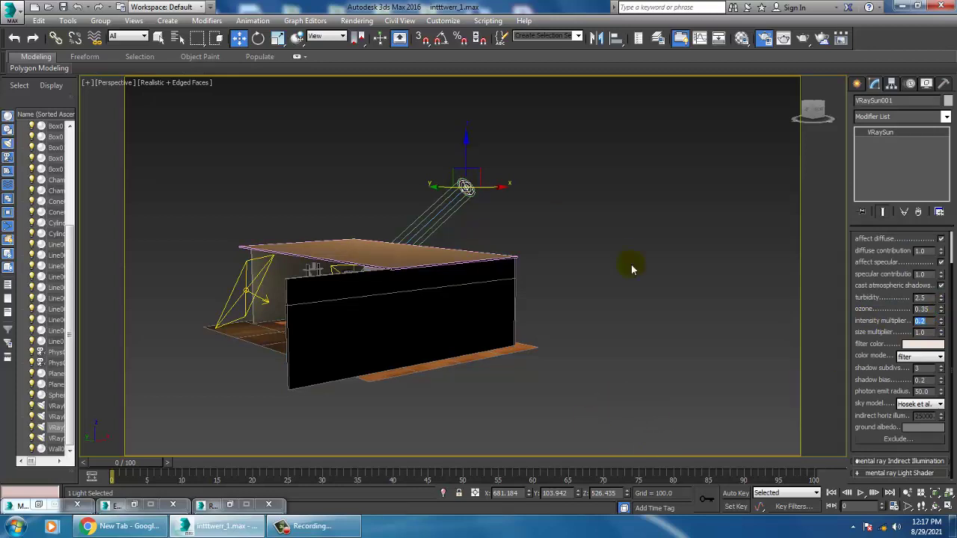
pyautogui.press('c')
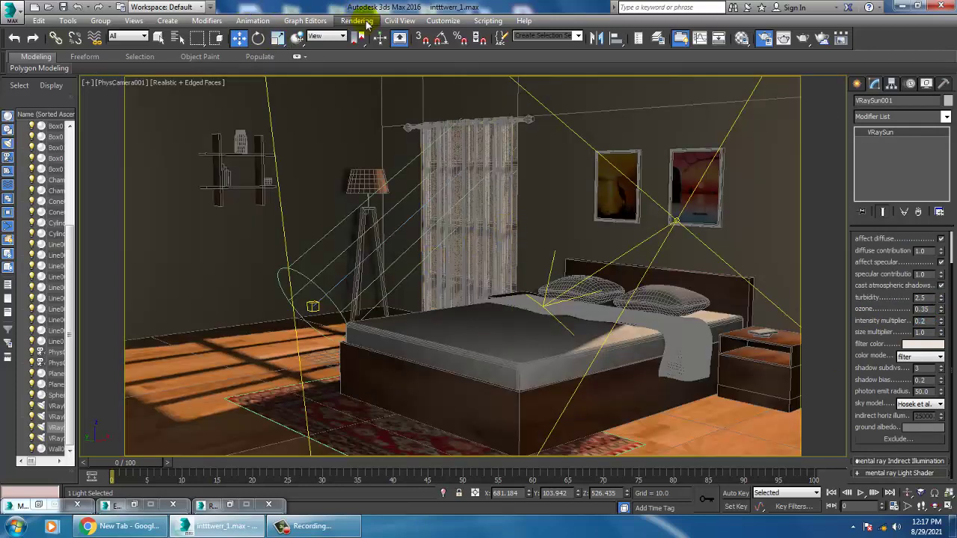
# Step: Start a test render of the physical camera view, stop it during the prepass, and close the frame buffer
pyautogui.click(358, 21)
pyautogui.click(378, 36)
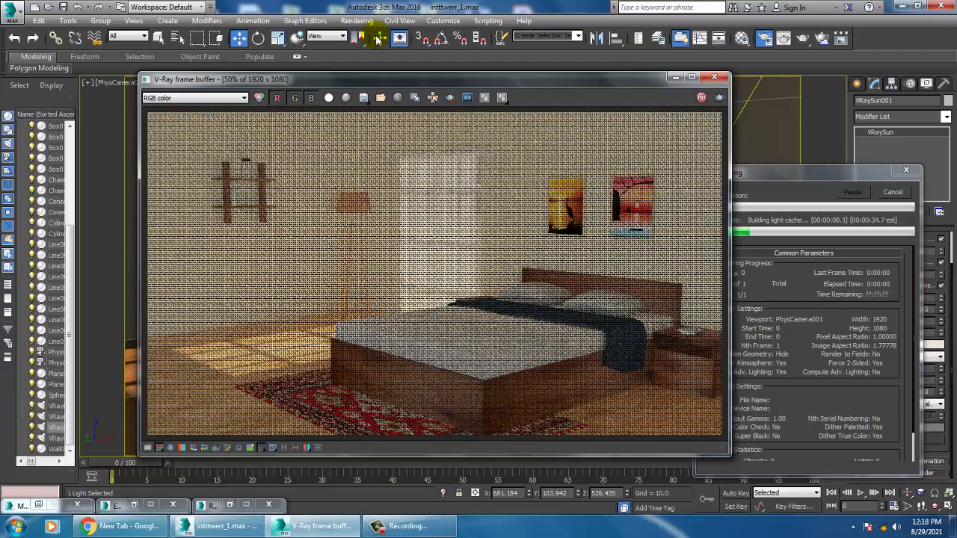
pyautogui.click(412, 527)
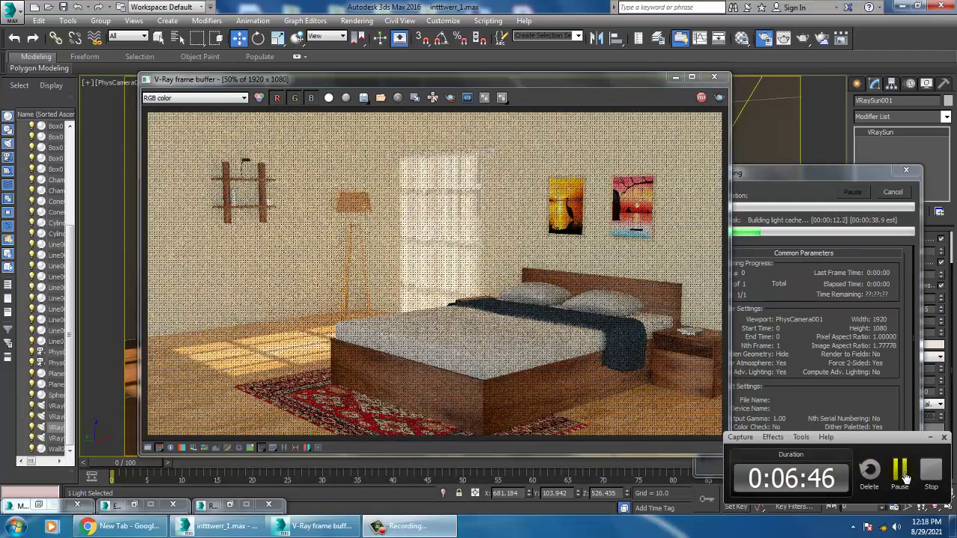
pyautogui.click(900, 471)
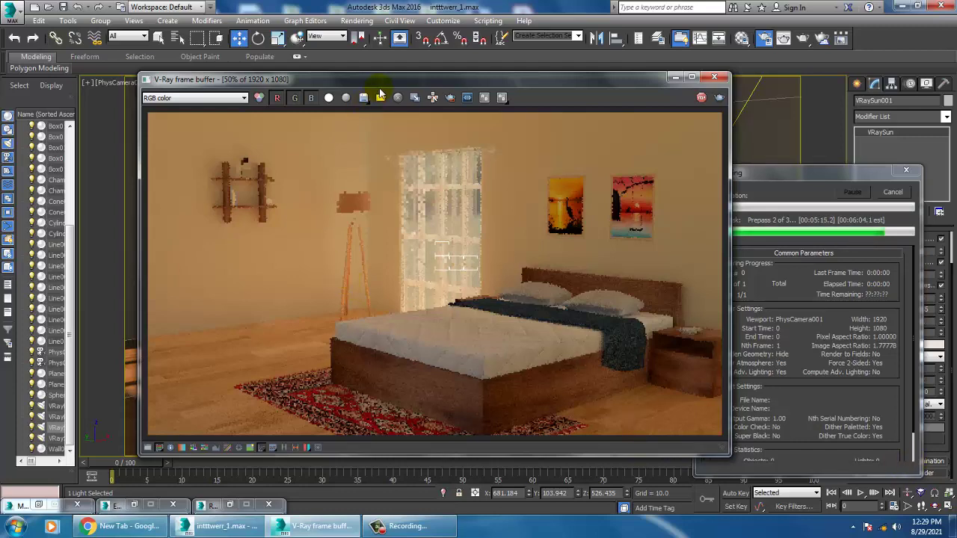
pyautogui.moveTo(372, 83); pyautogui.dragTo(362, 71)
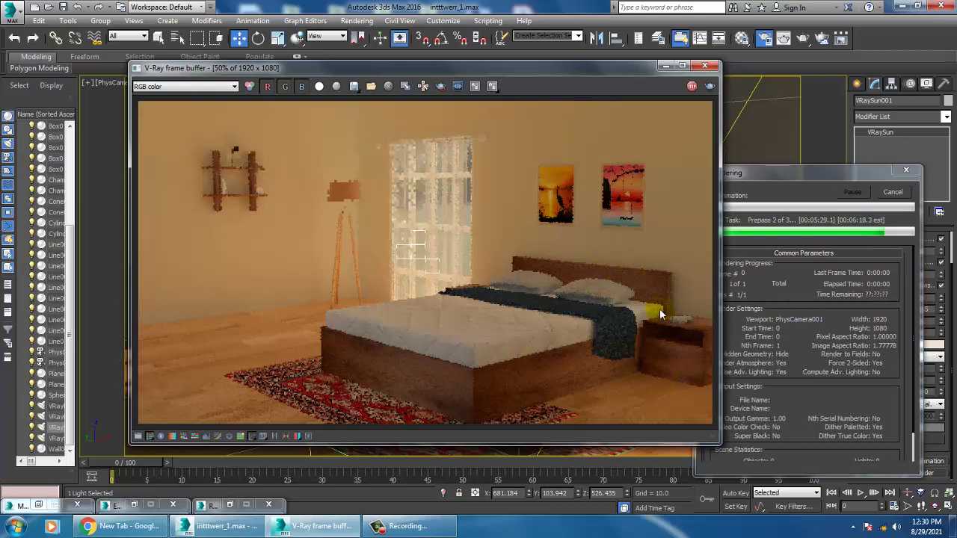
pyautogui.click(691, 86)
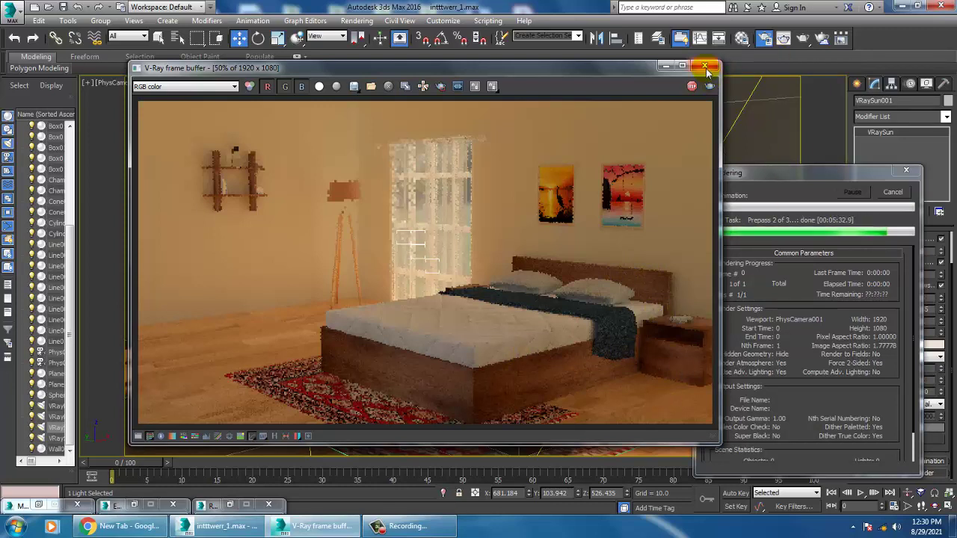
pyautogui.click(701, 67)
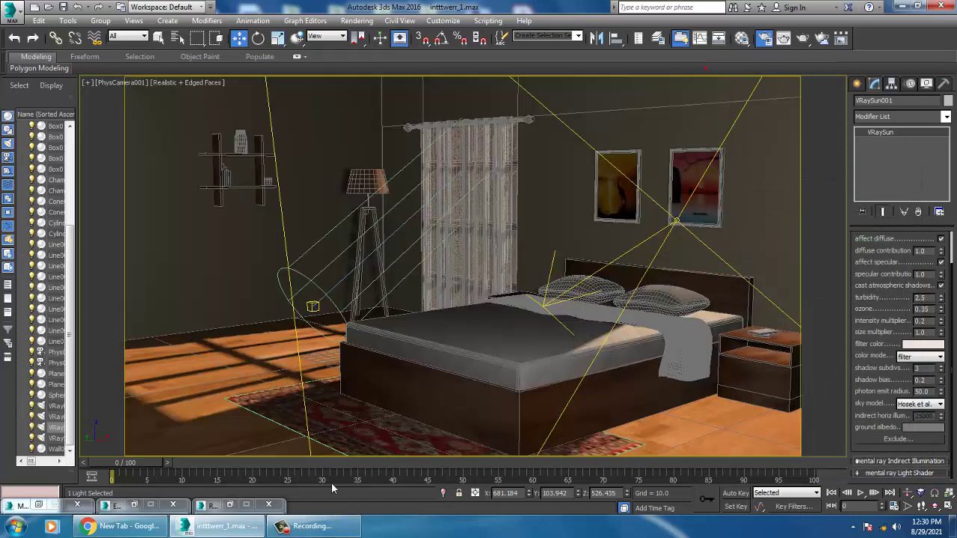
# Step: Select the floor plane, open the material editor, and switch it to Slate mode
pyautogui.click(726, 446)
pyautogui.press('m')
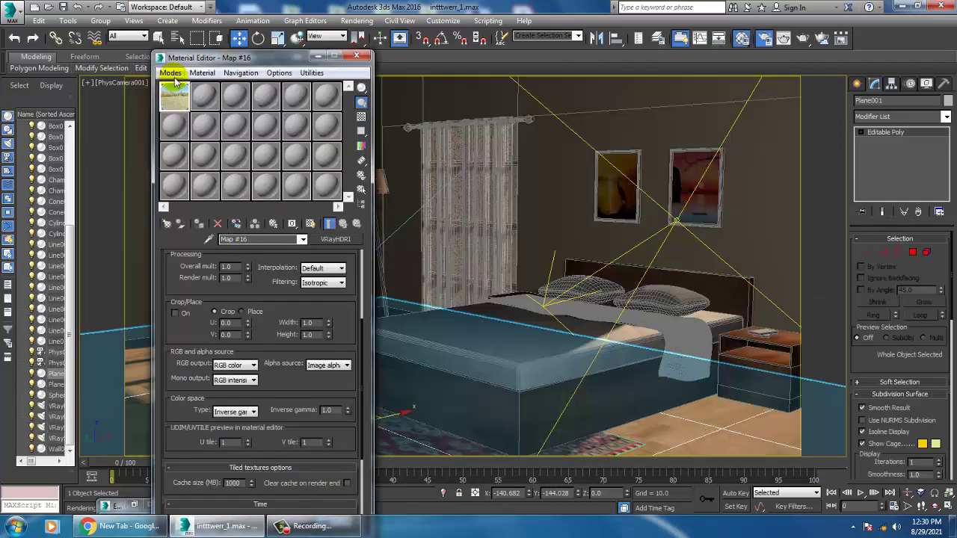
pyautogui.click(171, 73)
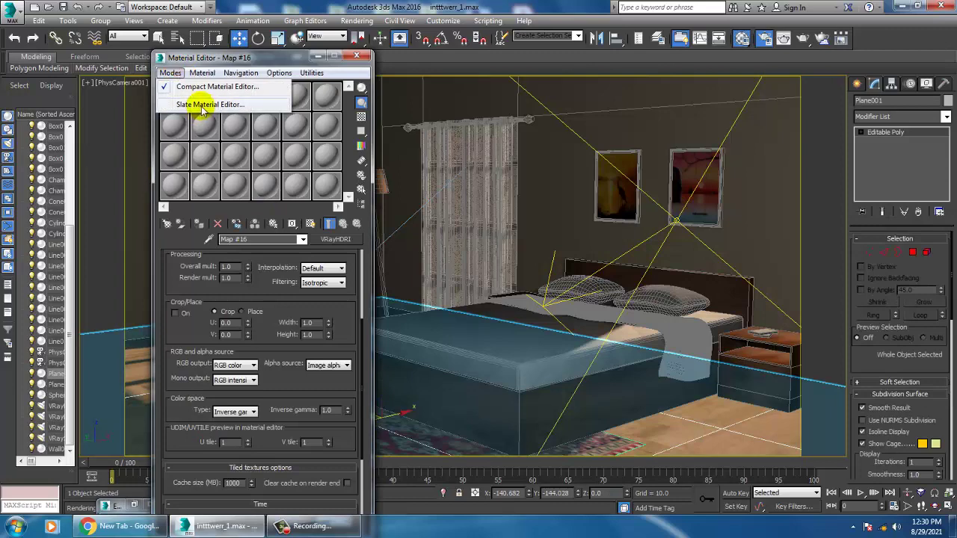
pyautogui.click(197, 101)
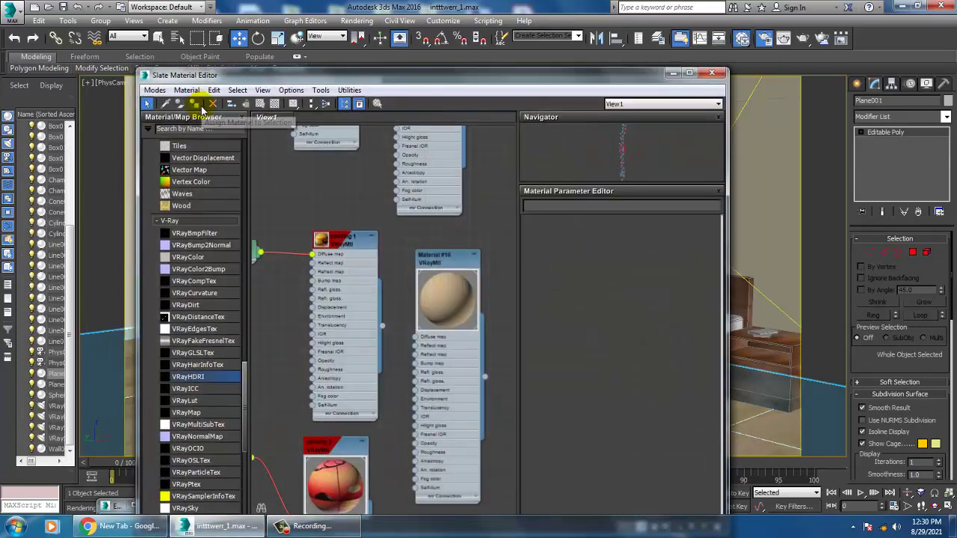
# Step: Delete the Map #5 Noise node that feeds the bump map of the bed's dark wood material
pyautogui.moveTo(397, 203); pyautogui.dragTo(412, 380, button='middle')
pyautogui.moveTo(401, 446); pyautogui.dragTo(408, 448)
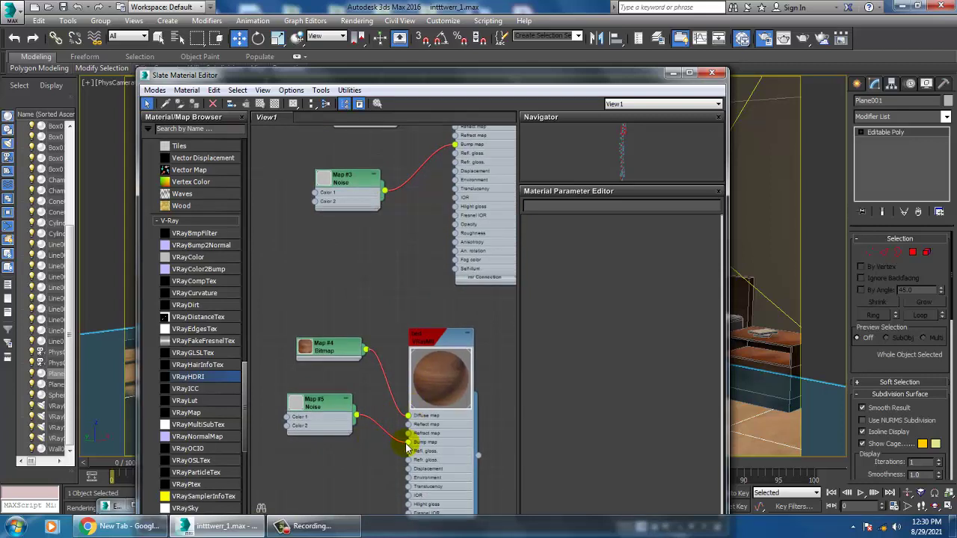
pyautogui.click(396, 436)
pyautogui.click(336, 409)
pyautogui.press('Delete')
# Step: Delete the Map #1 Noise node that feeds the bump map of the floor wood material
pyautogui.moveTo(359, 239); pyautogui.dragTo(328, 445, button='middle')
pyautogui.moveTo(444, 238); pyautogui.dragTo(444, 341, button='middle')
pyautogui.moveTo(442, 274); pyautogui.dragTo(441, 299, button='middle')
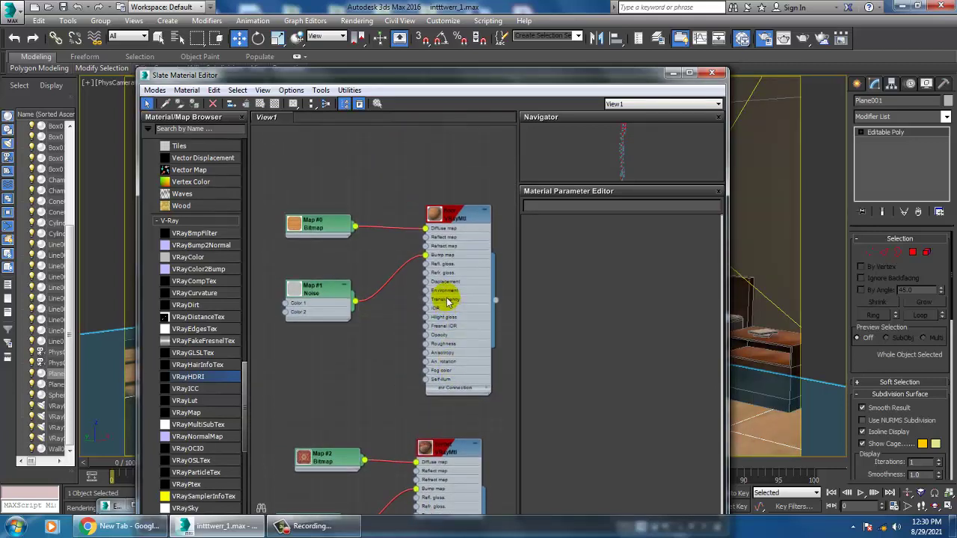
pyautogui.click(341, 287)
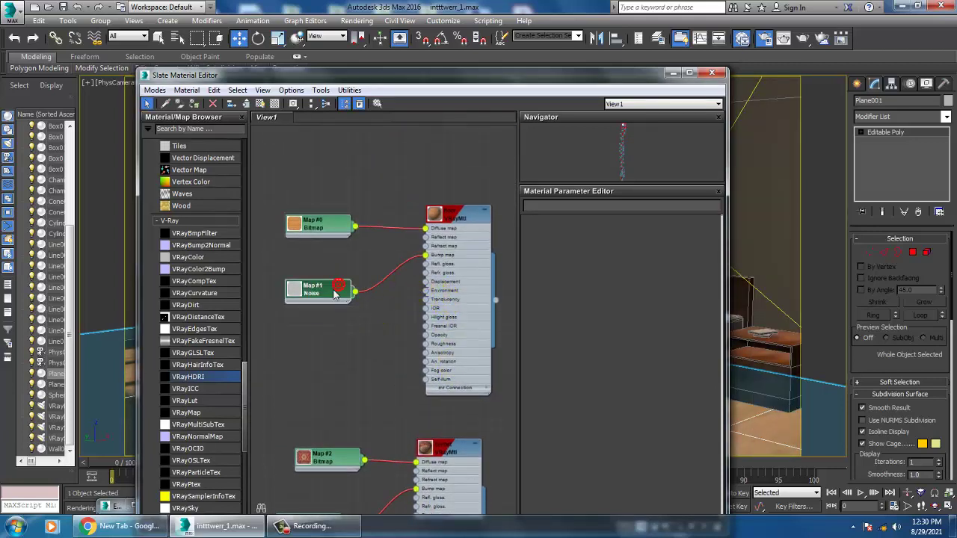
pyautogui.press('Delete')
# Step: Look through the remaining material nodes in the graph and minimize the material editor
pyautogui.moveTo(481, 331); pyautogui.dragTo(438, 256, button='middle')
pyautogui.moveTo(432, 469); pyautogui.dragTo(429, 324, button='middle')
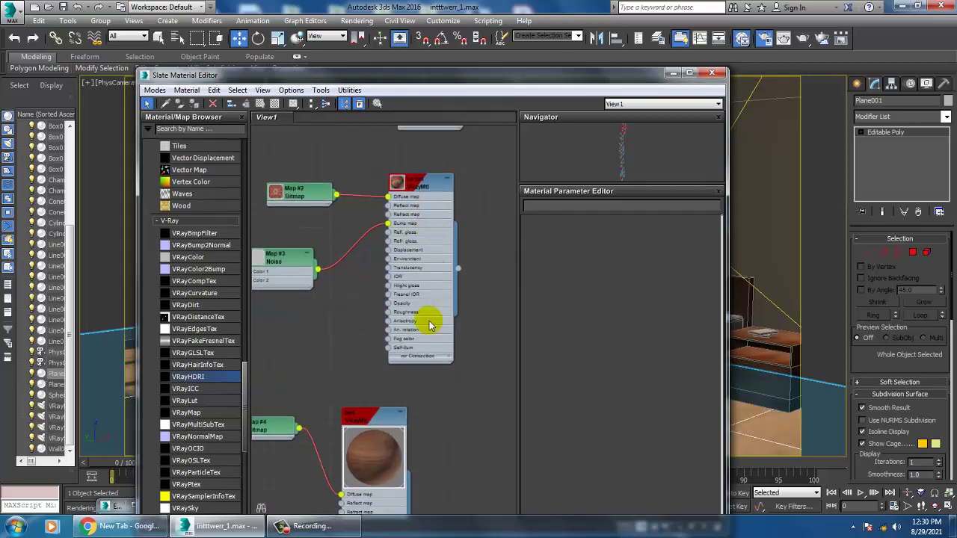
pyautogui.moveTo(386, 491); pyautogui.dragTo(399, 354, button='middle')
pyautogui.moveTo(386, 467); pyautogui.dragTo(395, 369, button='middle')
pyautogui.moveTo(321, 523); pyautogui.dragTo(363, 397, button='middle')
pyautogui.moveTo(373, 456); pyautogui.dragTo(539, 381, button='middle')
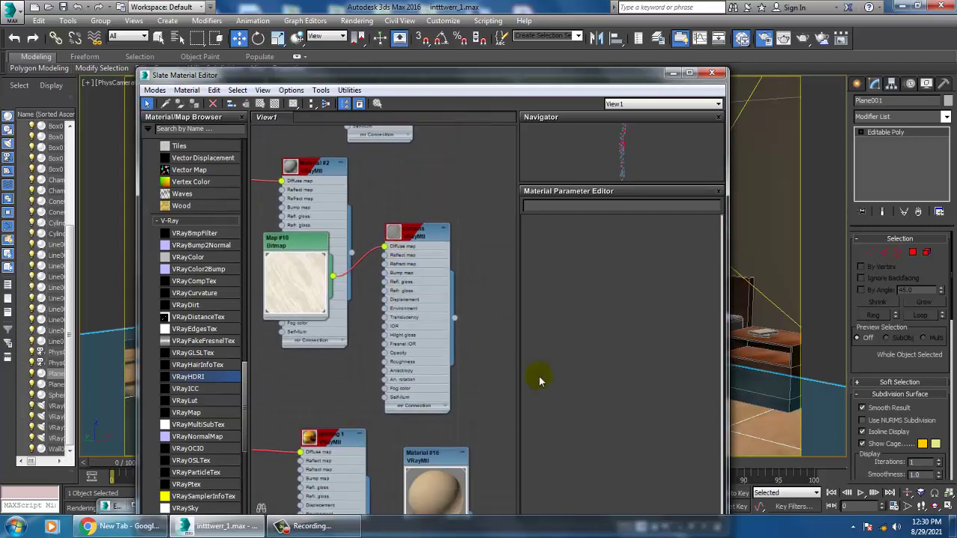
pyautogui.click(670, 73)
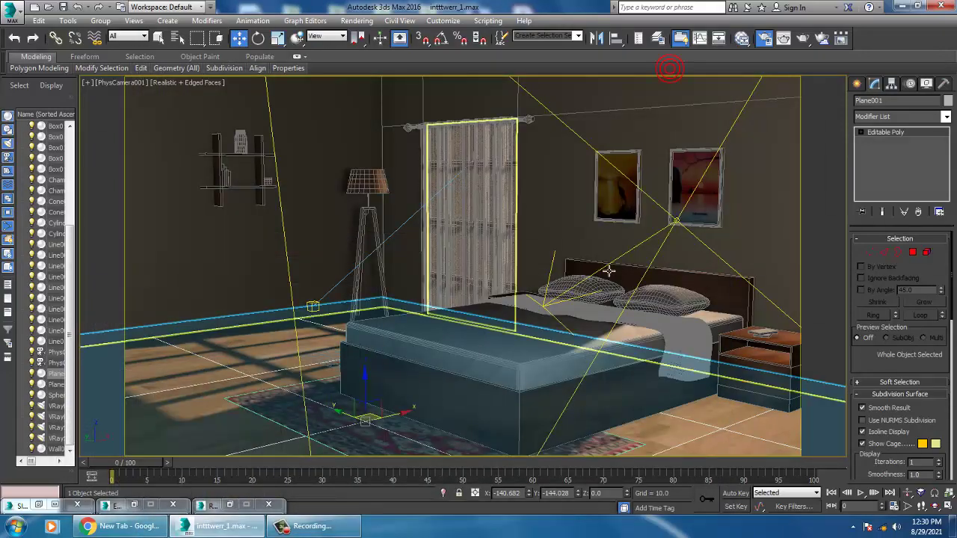
# Step: Shorten the long wall beside the camera by moving its end vertices along X to about -64.3, and return to the camera view
pyautogui.click(526, 216)
pyautogui.press('p')
pyautogui.scroll(-10, 561, 267)
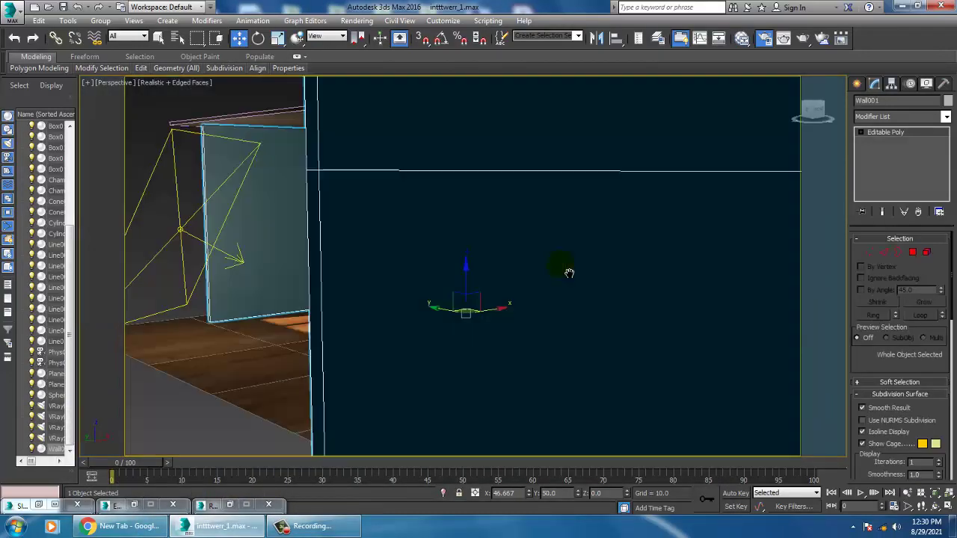
pyautogui.keyDown('alt'); pyautogui.moveTo(548, 287); pyautogui.dragTo(570, 273, button='middle'); pyautogui.keyUp('alt')
pyautogui.press('1')
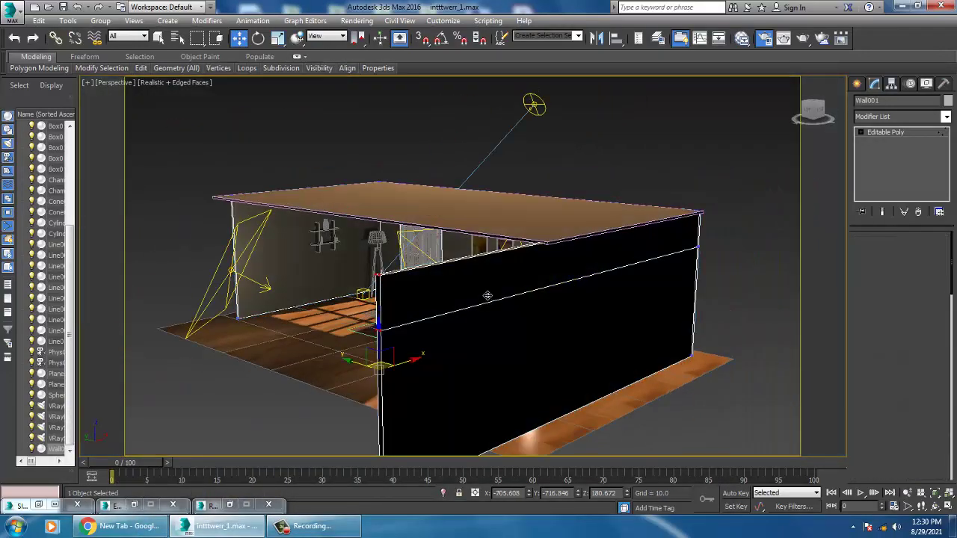
pyautogui.keyDown('alt'); pyautogui.moveTo(487, 292); pyautogui.dragTo(496, 239, button='middle'); pyautogui.keyUp('alt')
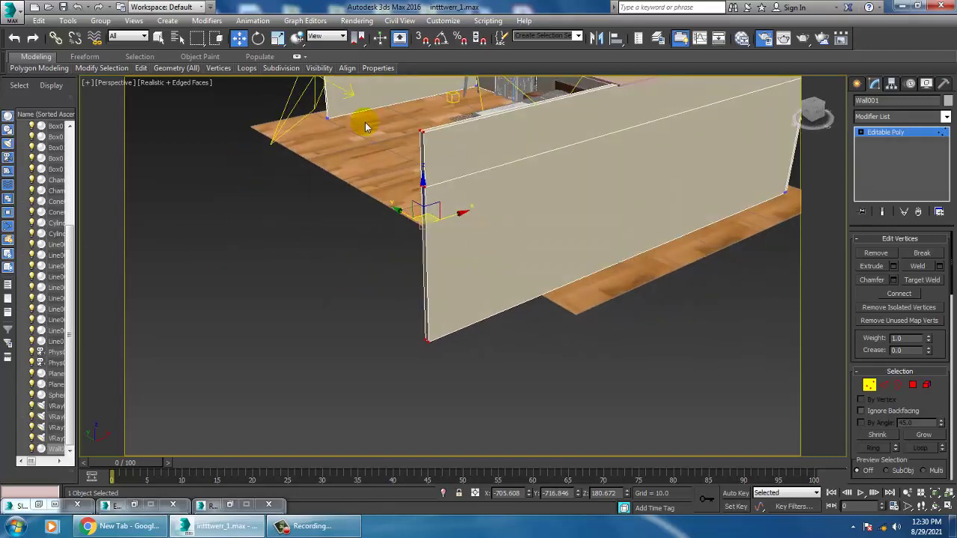
pyautogui.keyDown('alt'); pyautogui.moveTo(448, 331); pyautogui.dragTo(422, 288, button='middle'); pyautogui.keyUp('alt')
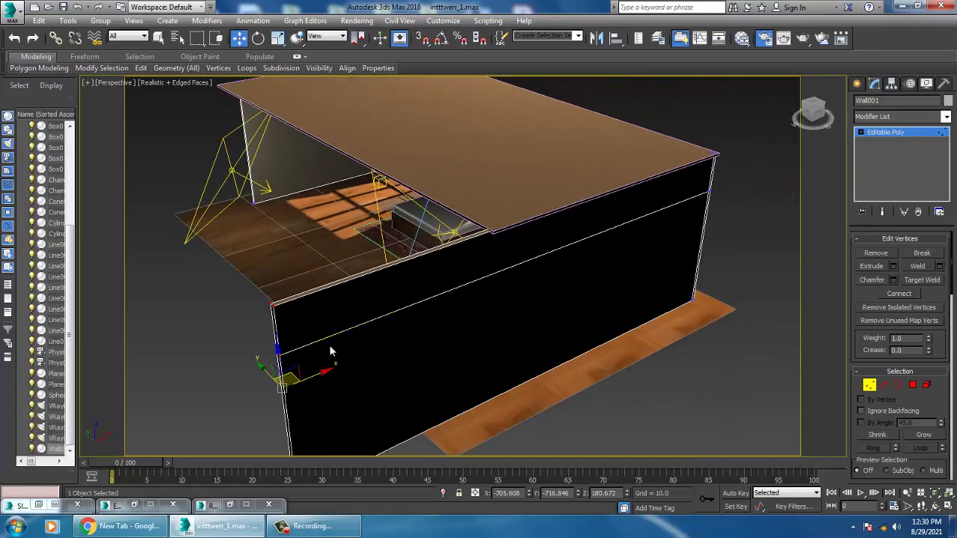
pyautogui.click(636, 303)
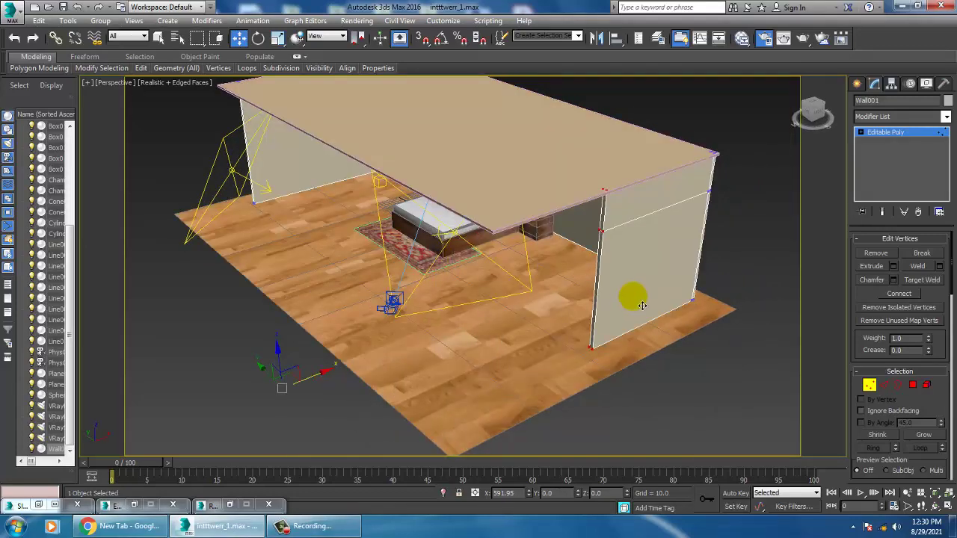
pyautogui.click(644, 299)
pyautogui.press('c')
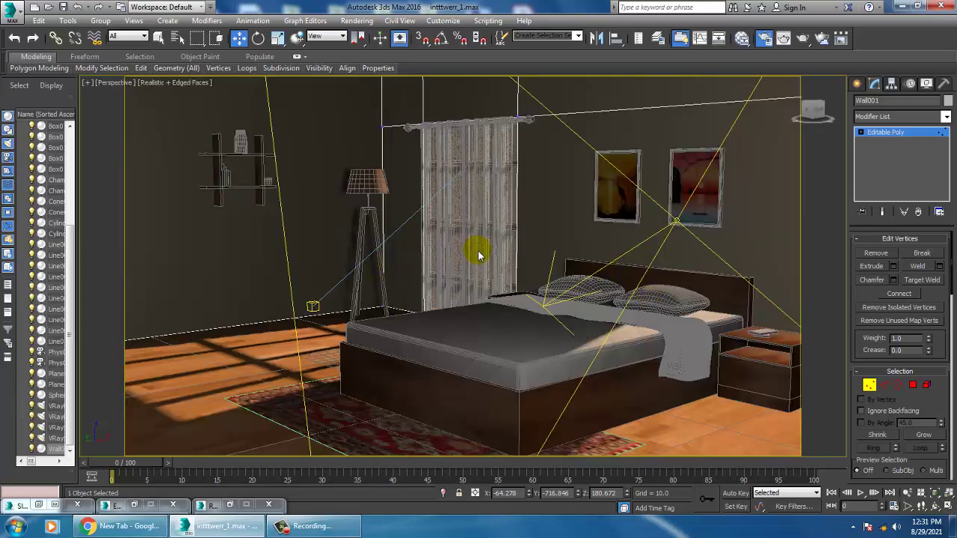
# Step: Create a V-Ray plane light over the curtained window in the Left view, about 81.6 half-length by 116.6 half-width
pyautogui.press('p')
pyautogui.keyDown('alt'); pyautogui.moveTo(526, 267); pyautogui.dragTo(598, 273, button='middle'); pyautogui.keyUp('alt')
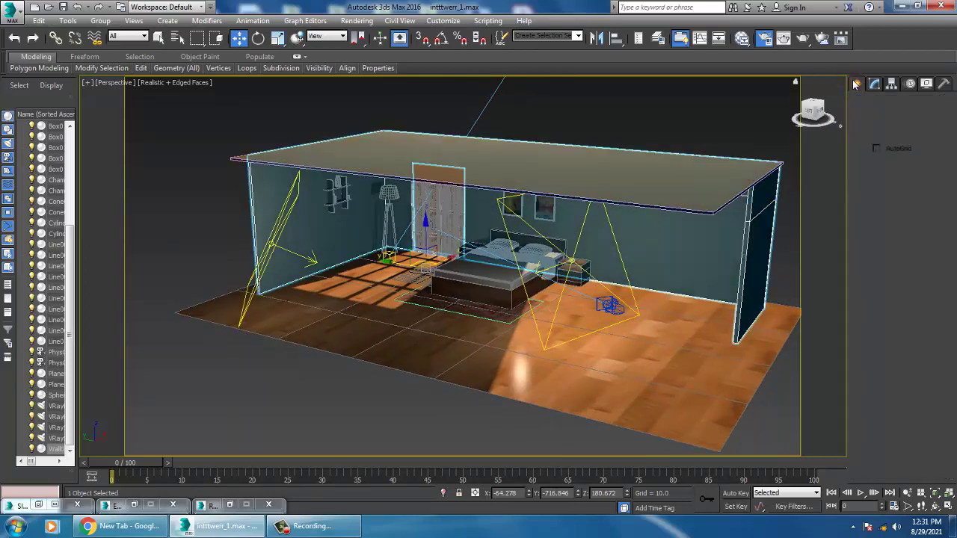
pyautogui.click(857, 83)
pyautogui.click(888, 102)
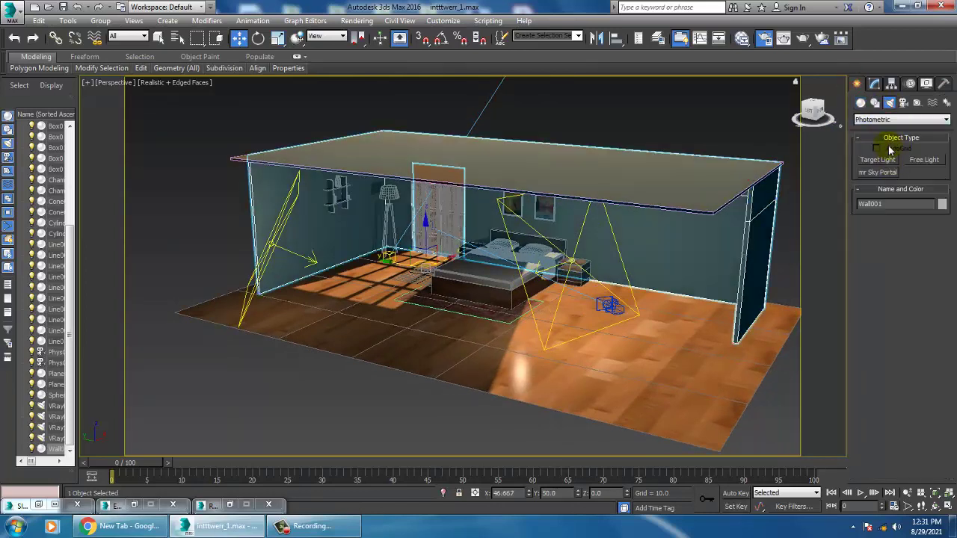
pyautogui.click(900, 119)
pyautogui.click(902, 149)
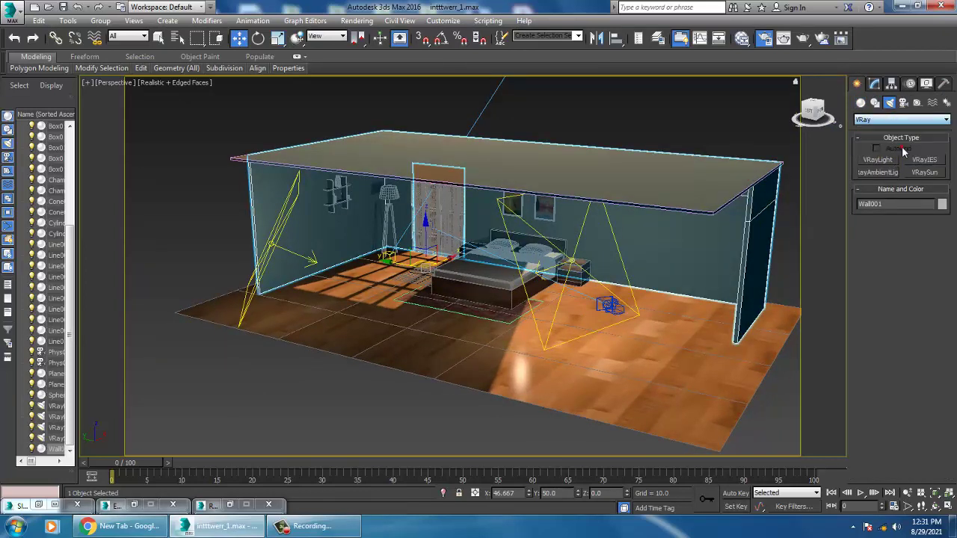
pyautogui.click(880, 160)
pyautogui.hotkey('alt', 'w')
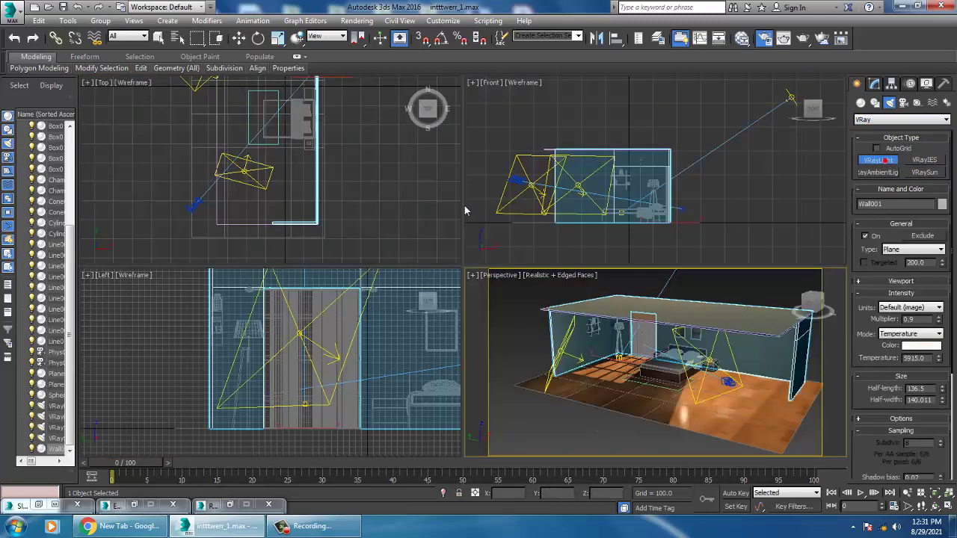
pyautogui.scroll(2, 344, 366)
pyautogui.hotkey('alt', 'w')
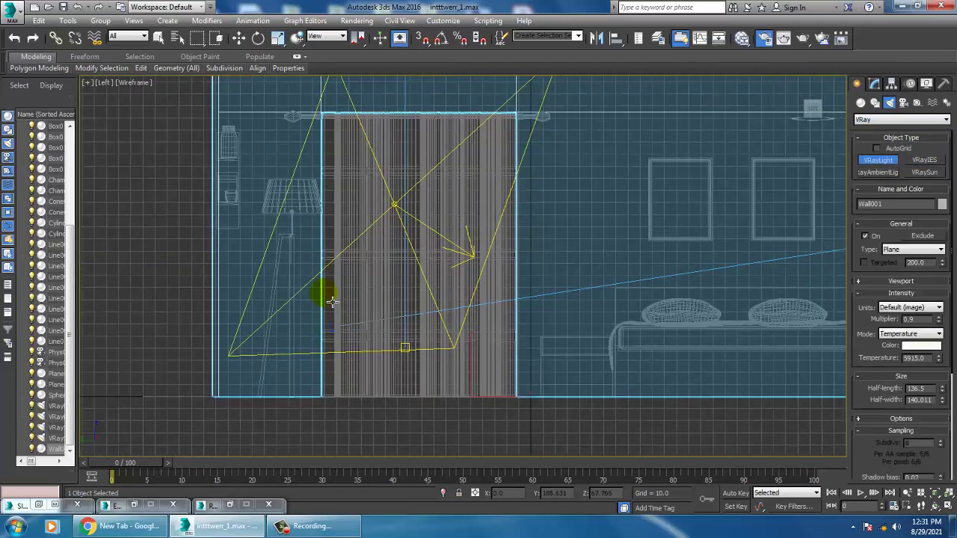
pyautogui.moveTo(327, 119); pyautogui.dragTo(523, 399)
pyautogui.rightClick(668, 405)
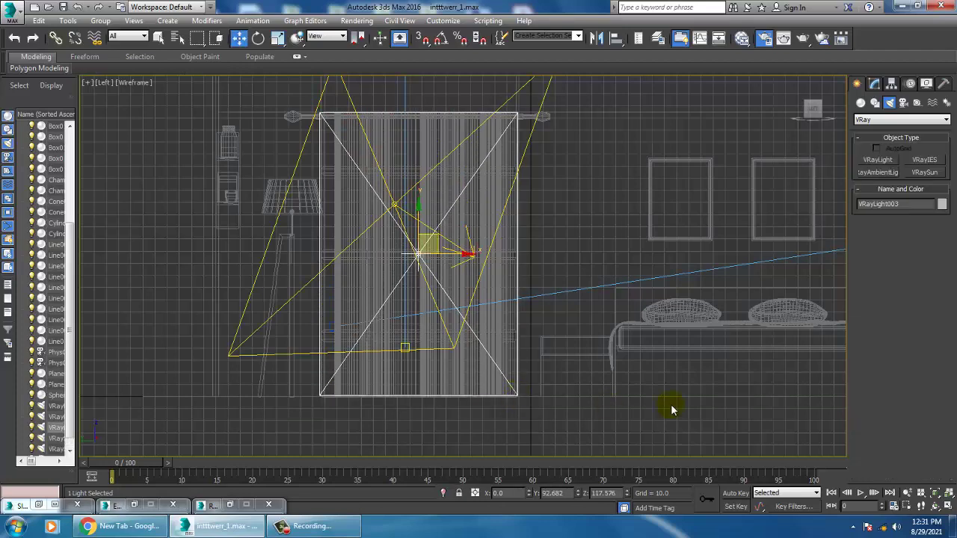
# Step: Mirror the new plane light across the X axis without cloning, and move it along X to about 164.7 at the window
pyautogui.hotkey('alt', 'w')
pyautogui.rightClick(625, 336)
pyautogui.hotkey('alt', 'w')
pyautogui.moveTo(625, 335)
pyautogui.keyDown('alt'); pyautogui.mouseDown(button='middle')
pyautogui.moveTo(454, 296)
pyautogui.moveTo(456, 314)
pyautogui.moveTo(491, 304)
pyautogui.mouseUp(button='middle'); pyautogui.keyUp('alt')
pyautogui.scroll(5, 434, 271)
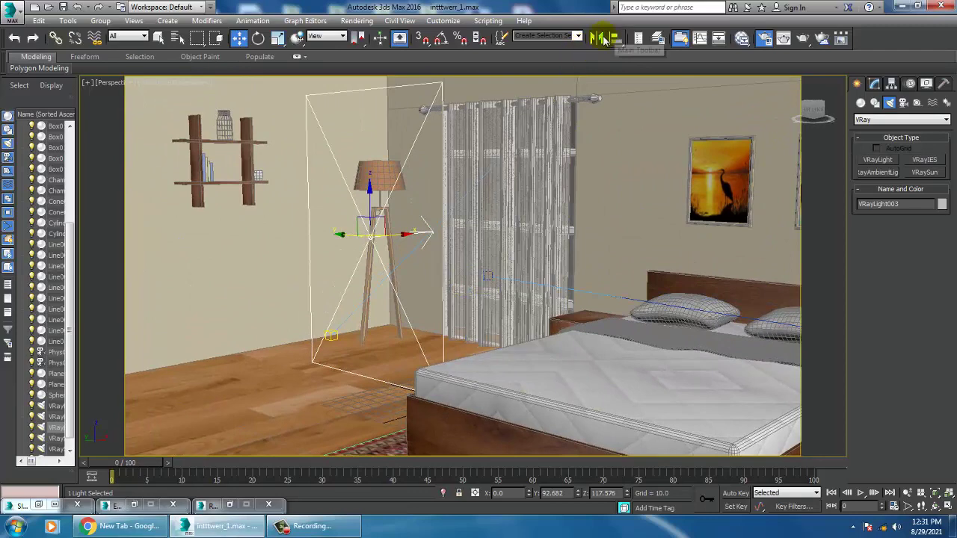
pyautogui.click(596, 39)
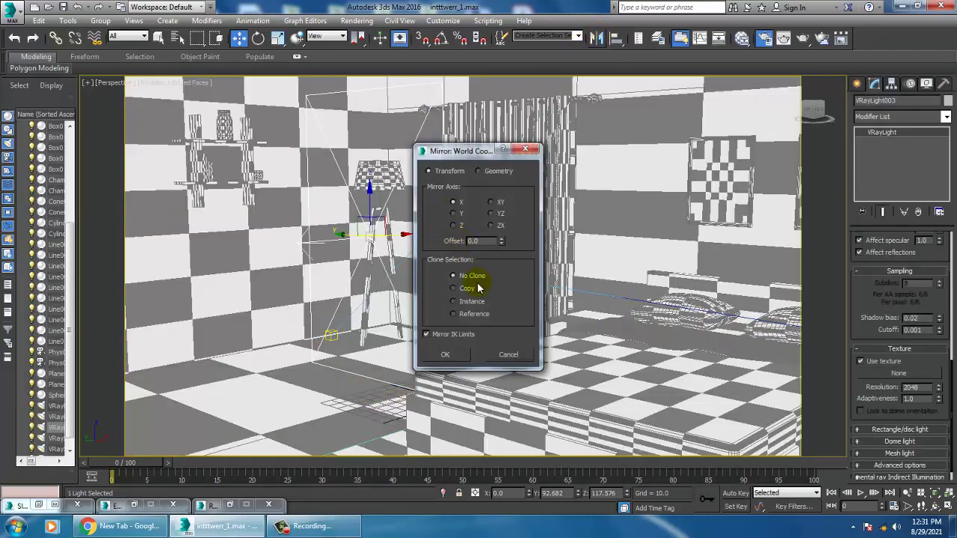
pyautogui.click(457, 356)
pyautogui.moveTo(411, 241); pyautogui.dragTo(574, 217)
pyautogui.moveTo(559, 218)
pyautogui.mouseDown()
pyautogui.moveTo(587, 219)
pyautogui.moveTo(553, 214)
pyautogui.mouseUp()
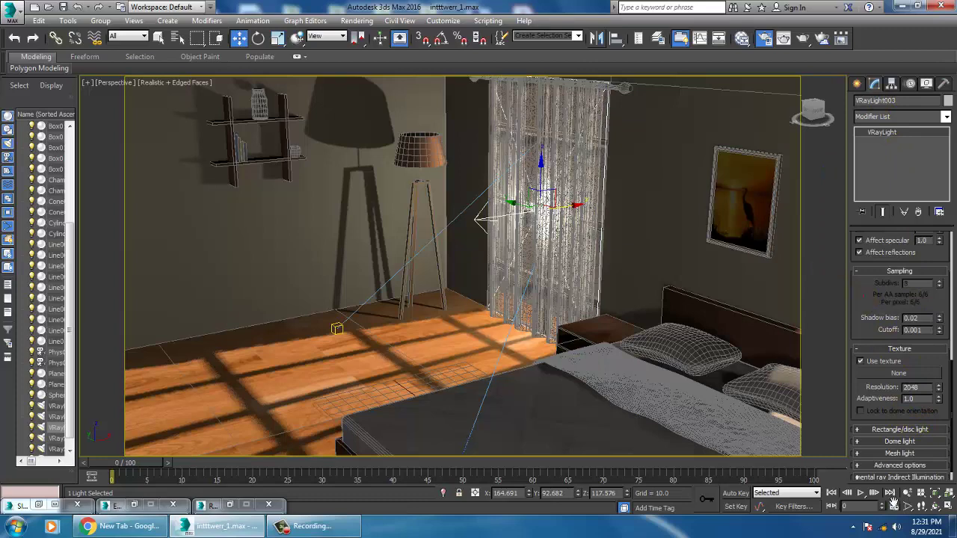
# Step: Set the window plane light's intensity multiplier to 0.2
pyautogui.scroll(5, 882, 318)
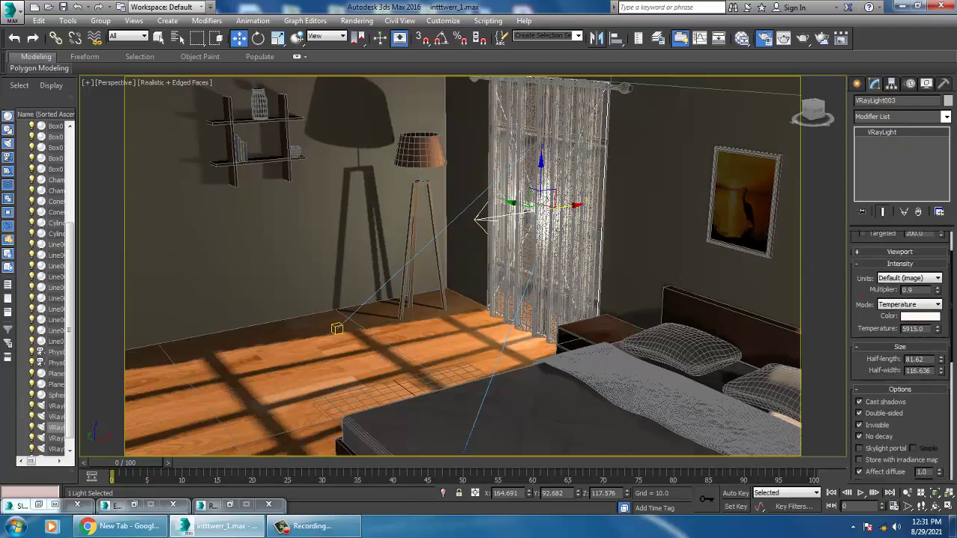
pyautogui.doubleClick(907, 288)
pyautogui.write('1.9')
pyautogui.press('Return')
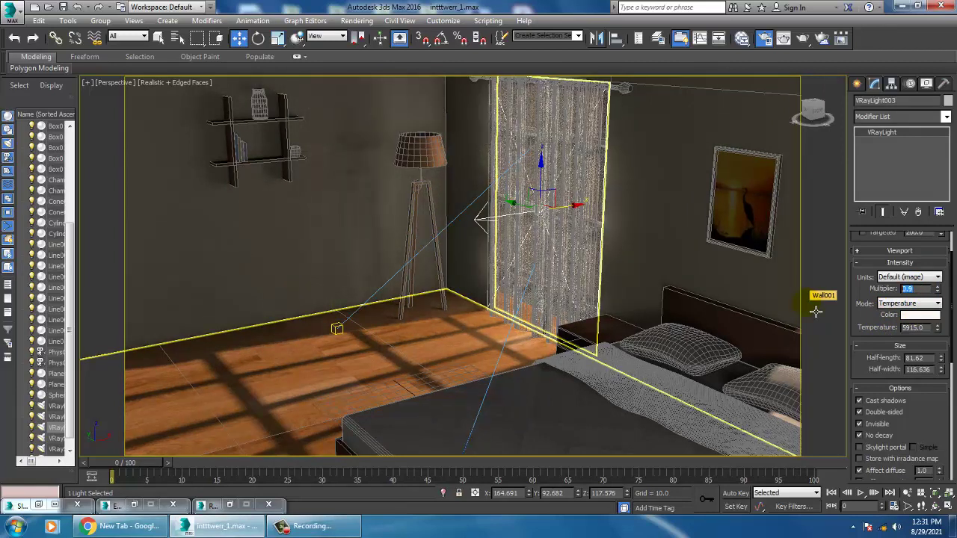
pyautogui.write('0.2')
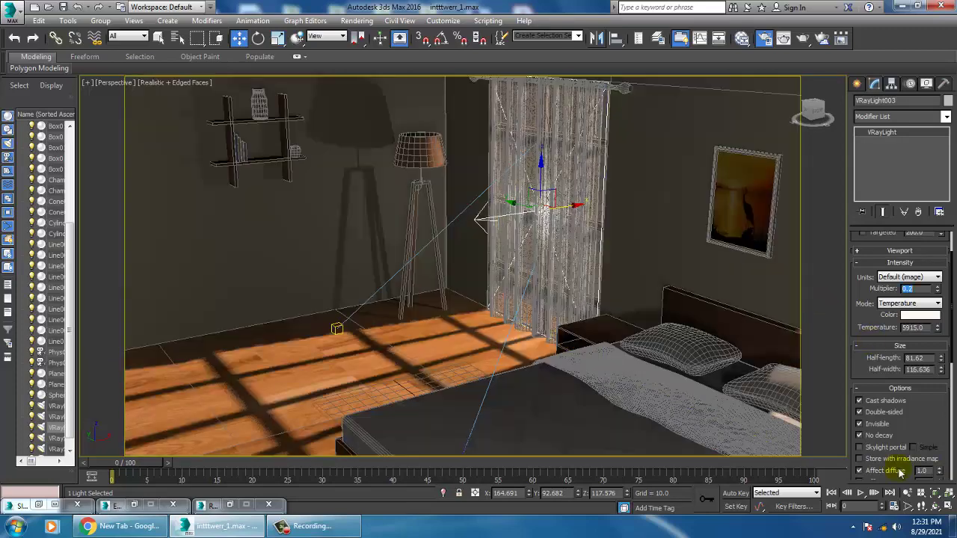
pyautogui.scroll(-15, 550, 231)
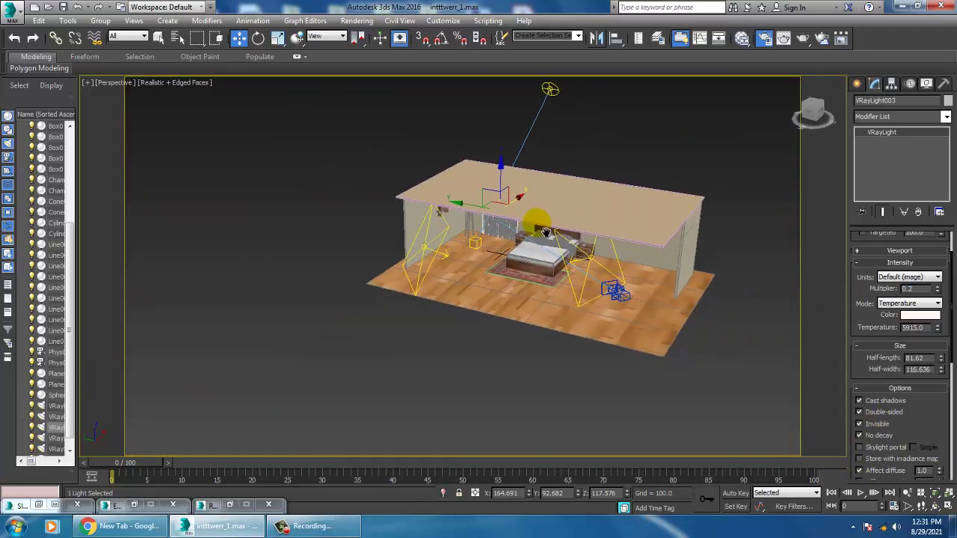
pyautogui.moveTo(547, 232); pyautogui.dragTo(587, 254, button='middle')
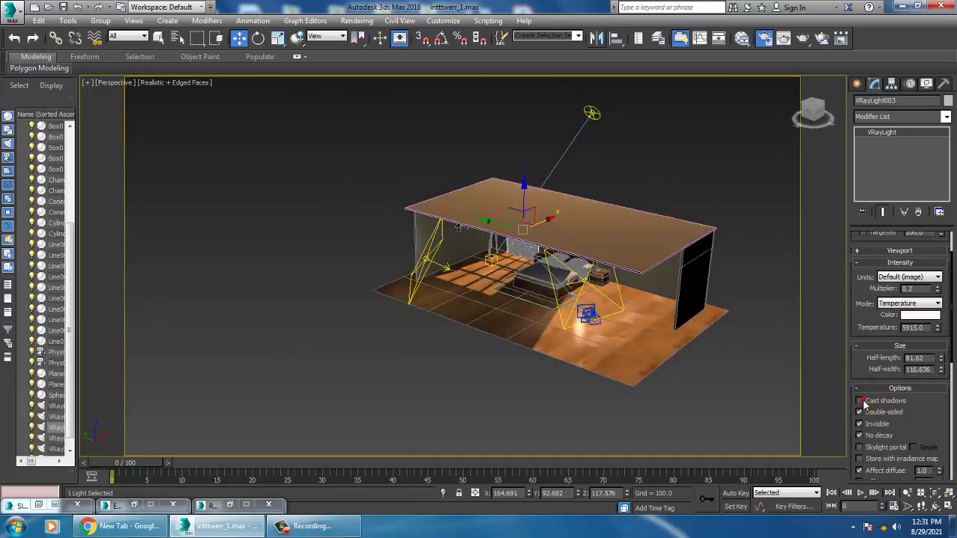
# Step: Assign the autumn_park.jpg VRayHDRI map from the compact Material Editor to the window plane light's texture slot as an instance
pyautogui.scroll(8, 586, 254)
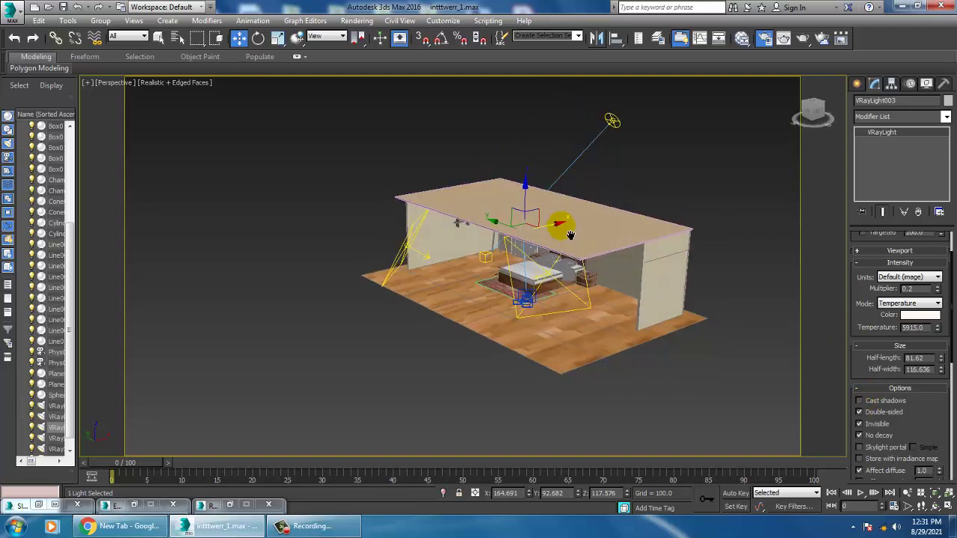
pyautogui.moveTo(607, 274); pyautogui.dragTo(616, 281, button='middle')
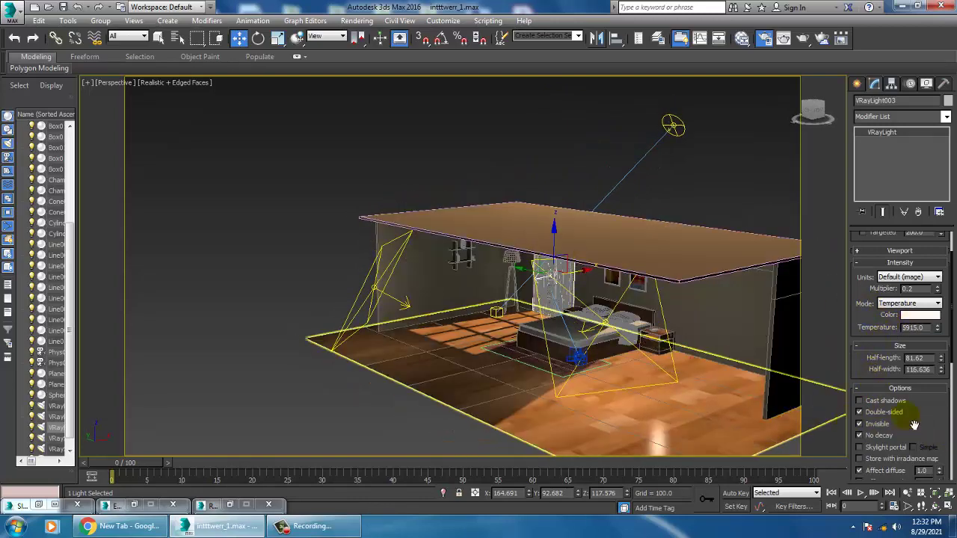
pyautogui.moveTo(918, 423); pyautogui.dragTo(906, 196)
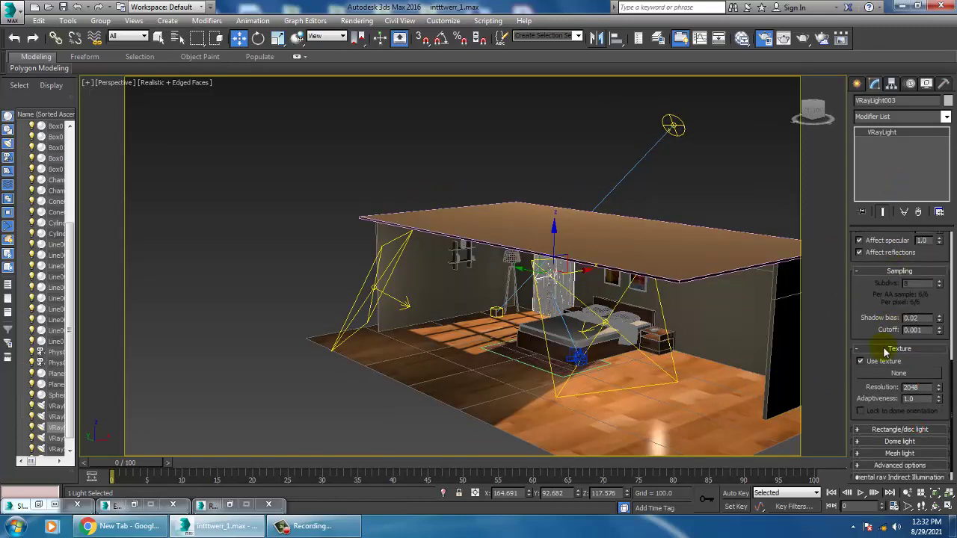
pyautogui.press('m')
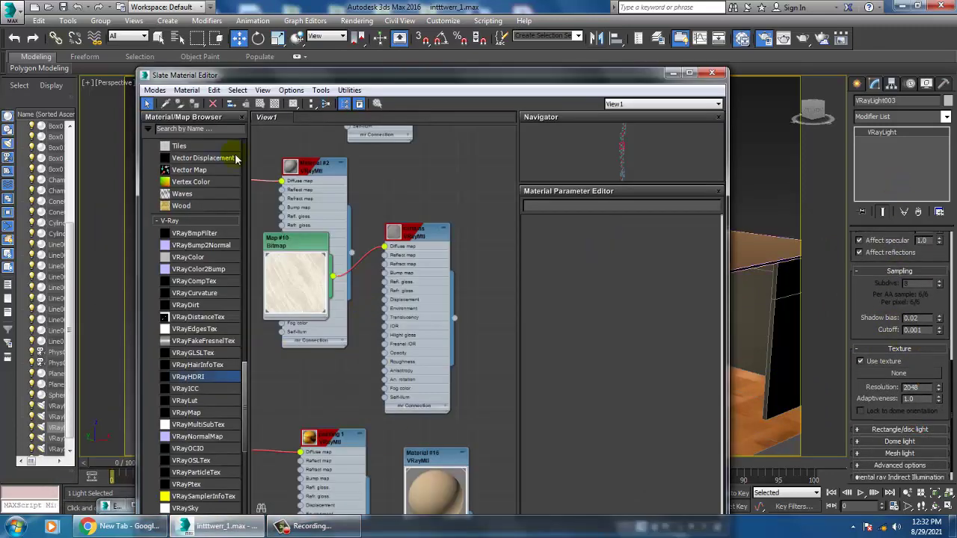
pyautogui.click(155, 89)
pyautogui.click(166, 106)
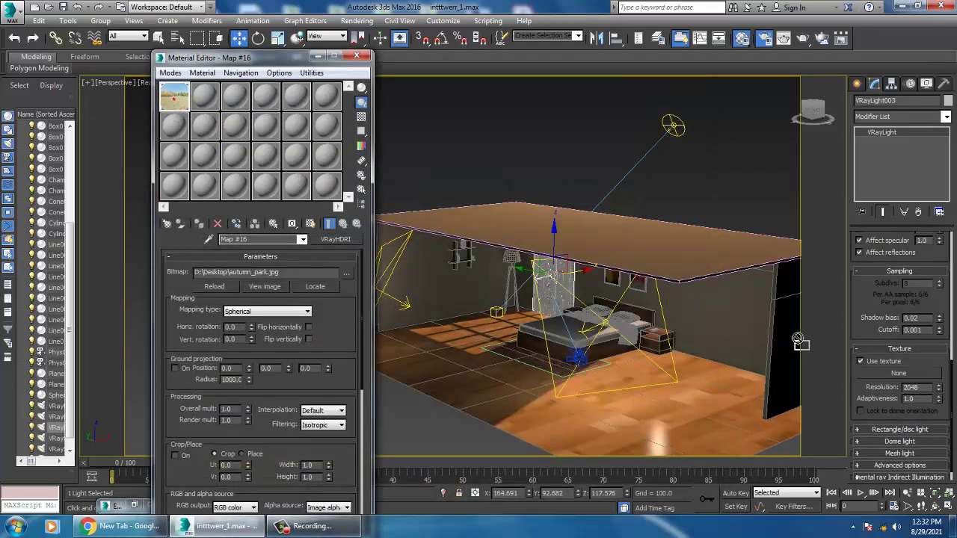
pyautogui.moveTo(904, 374); pyautogui.dragTo(903, 374)
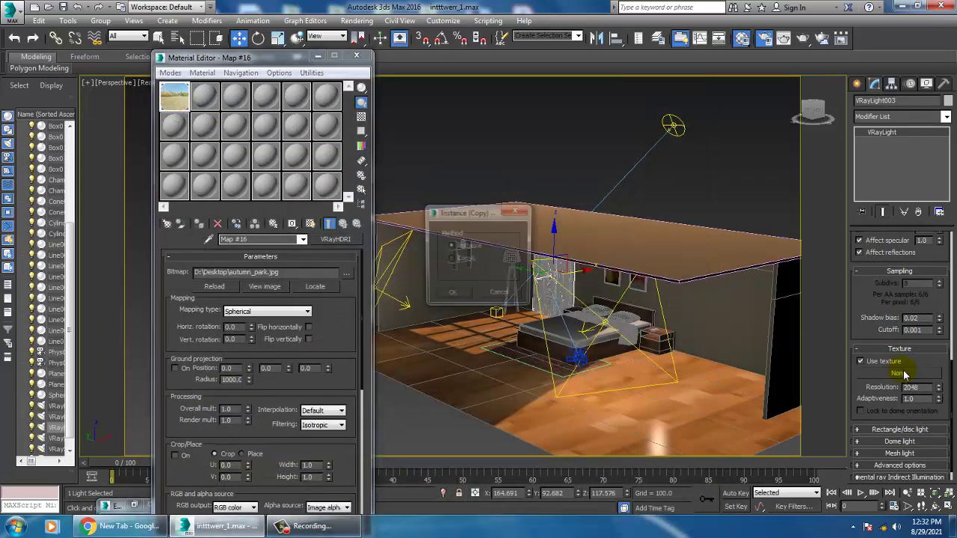
pyautogui.click(450, 295)
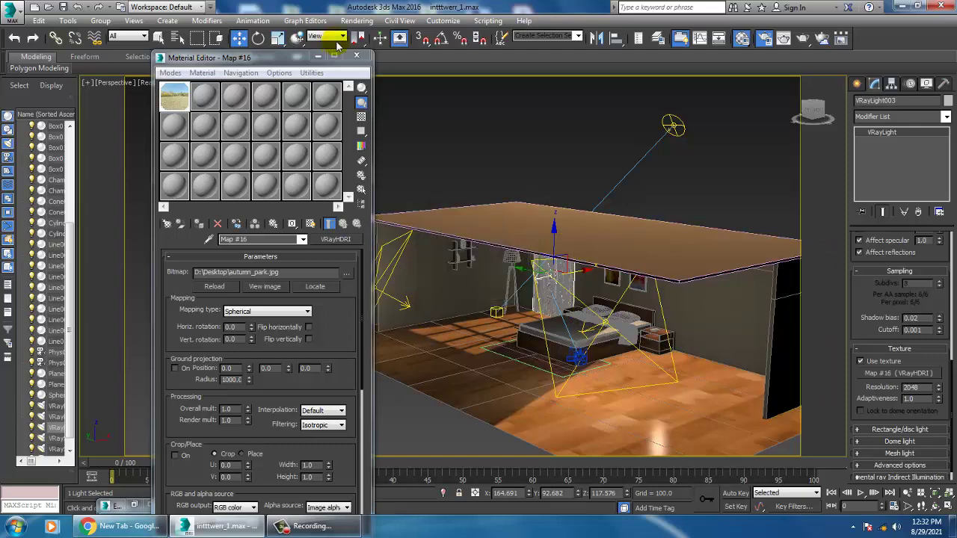
pyautogui.click(356, 56)
# Step: Deselect the light, return to the PhysCamera001 view and start a V-Ray render of the bedroom
pyautogui.click(598, 157)
pyautogui.press('c')
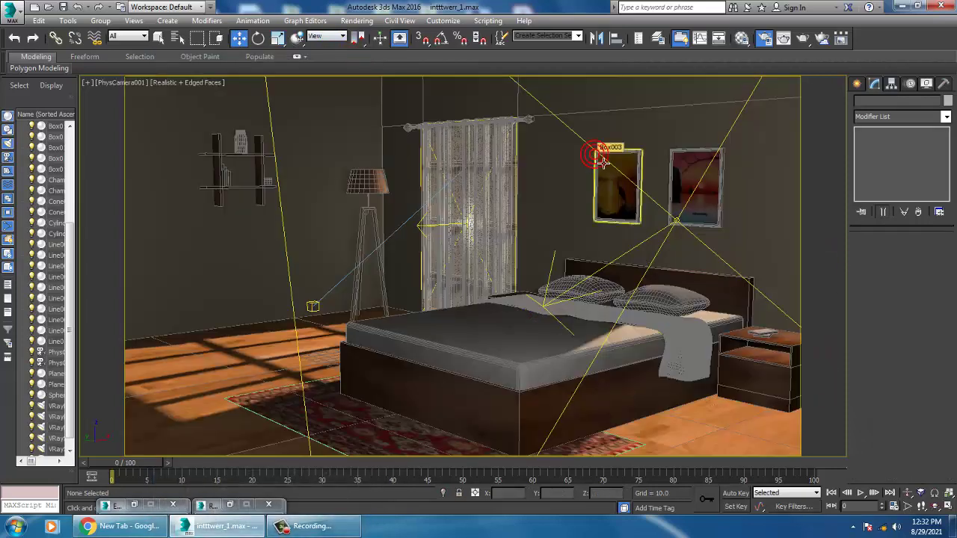
pyautogui.click(357, 20)
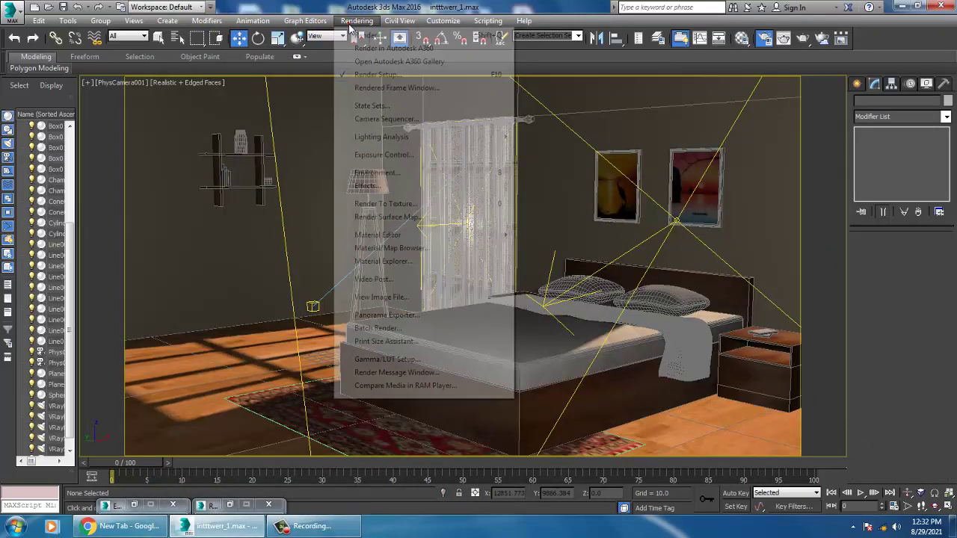
pyautogui.click(359, 34)
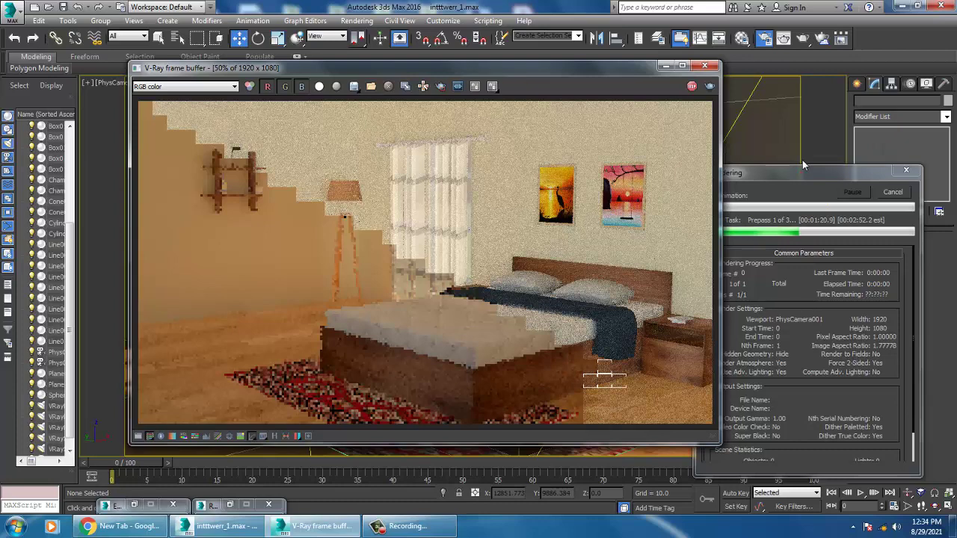
# Step: Rearrange the V-Ray frame buffer and the Rendering progress dialog to examine the bedroom image and the render's progress
pyautogui.moveTo(804, 164); pyautogui.dragTo(803, 151)
pyautogui.click(459, 202)
pyautogui.click(566, 270)
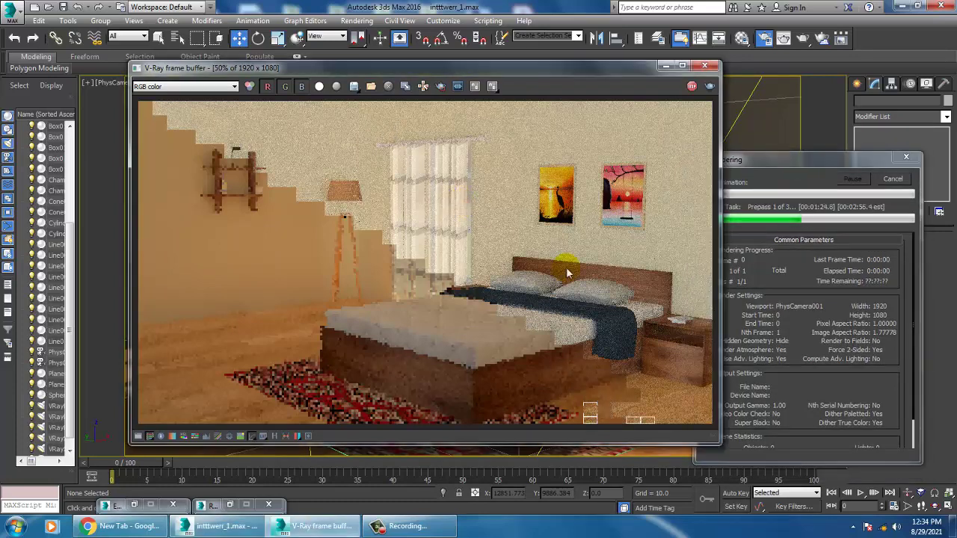
pyautogui.click(785, 157)
pyautogui.moveTo(785, 157); pyautogui.dragTo(755, 130)
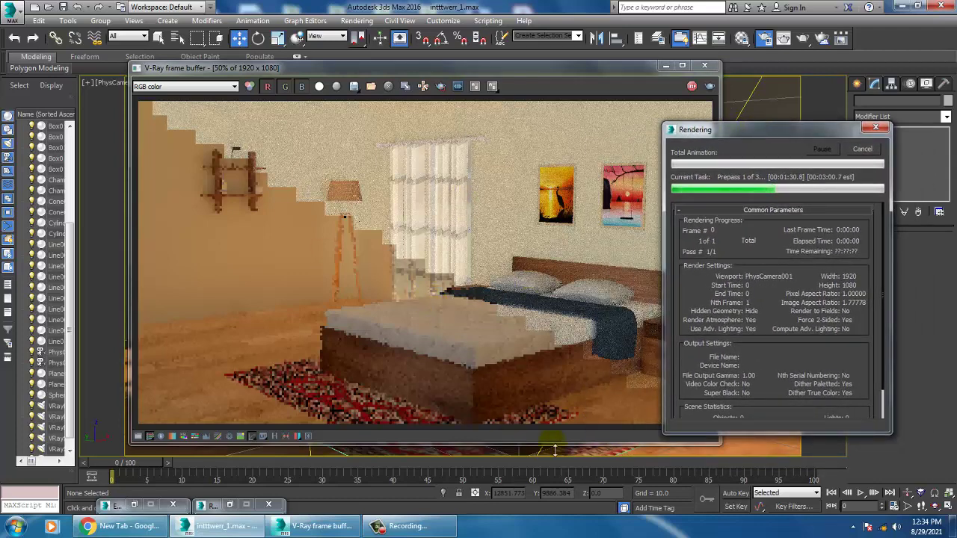
pyautogui.moveTo(661, 67); pyautogui.dragTo(593, 99)
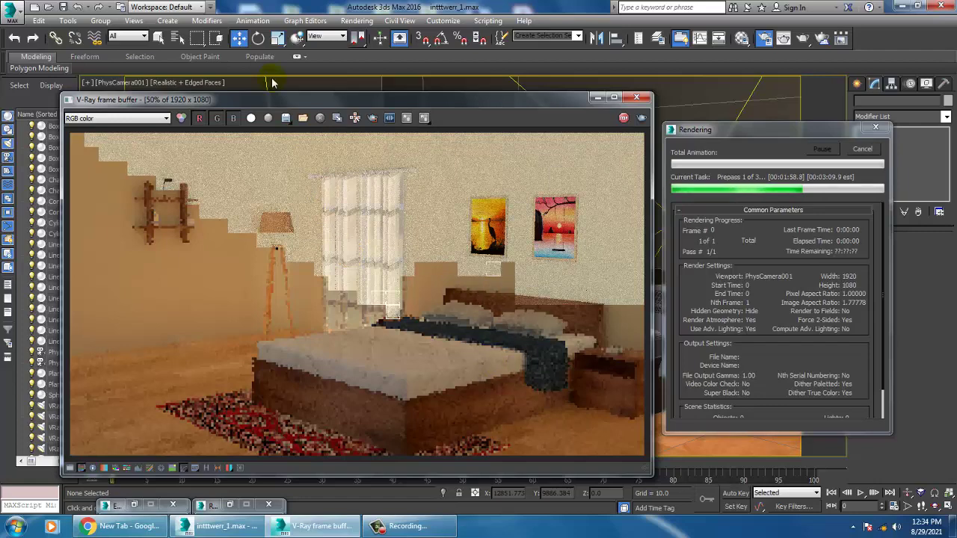
pyautogui.moveTo(331, 107); pyautogui.dragTo(334, 85)
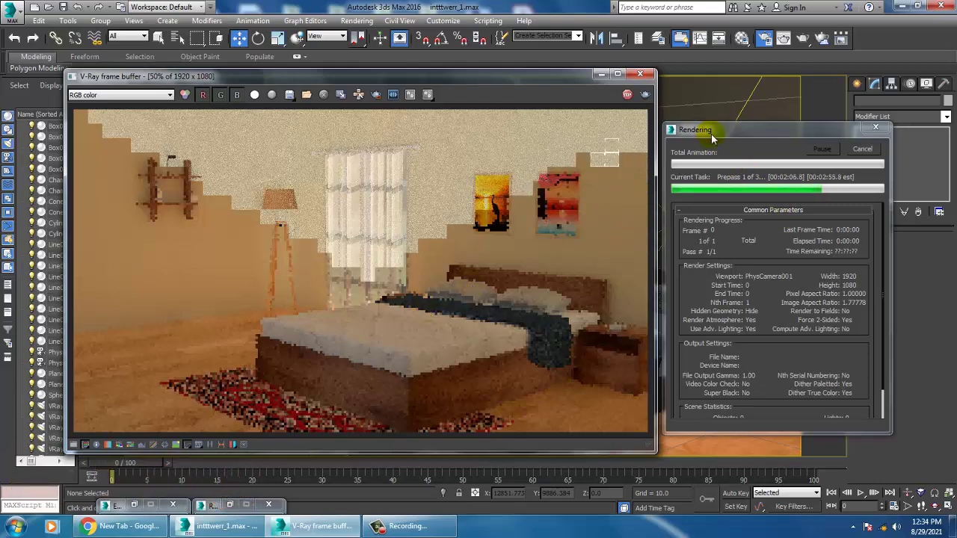
pyautogui.moveTo(713, 137); pyautogui.dragTo(492, 124)
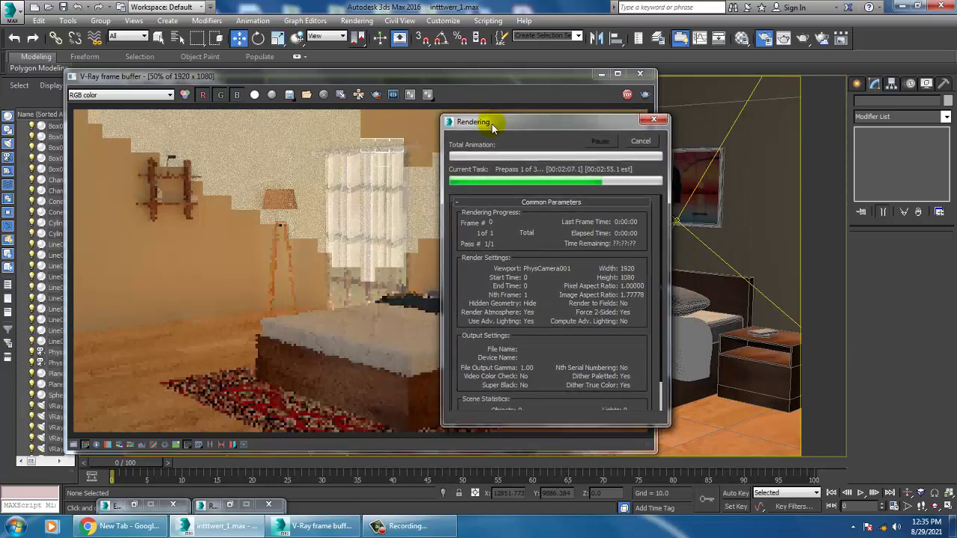
pyautogui.click(537, 127)
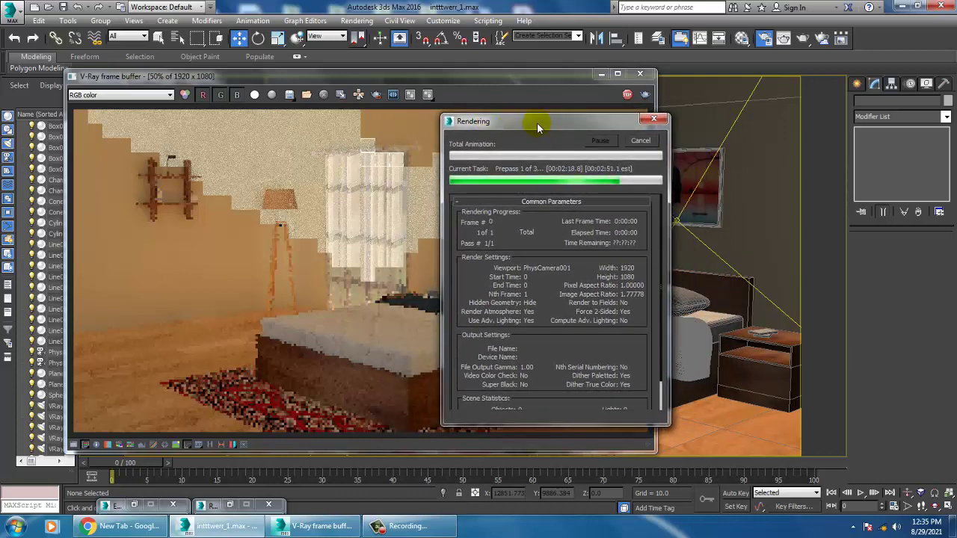